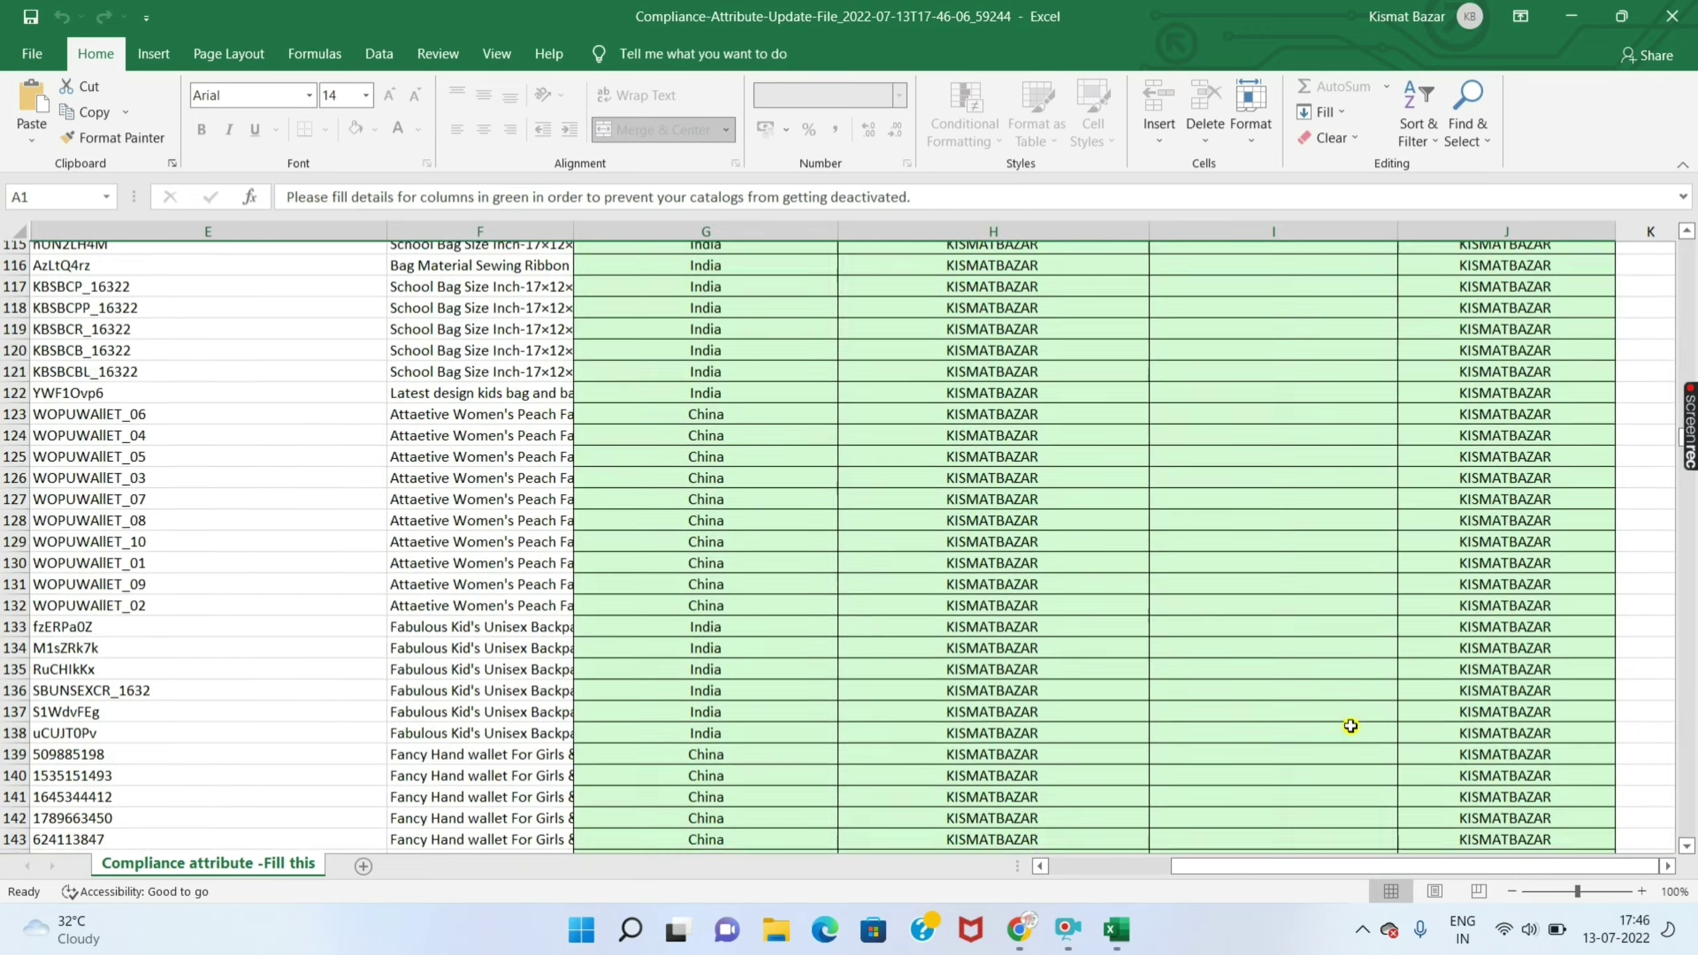
# Review the green compliance columns down to the sheet's last product row, looking for blank manufacturer, importer and packer details.
pyautogui.scroll(-9, 1267, 675)
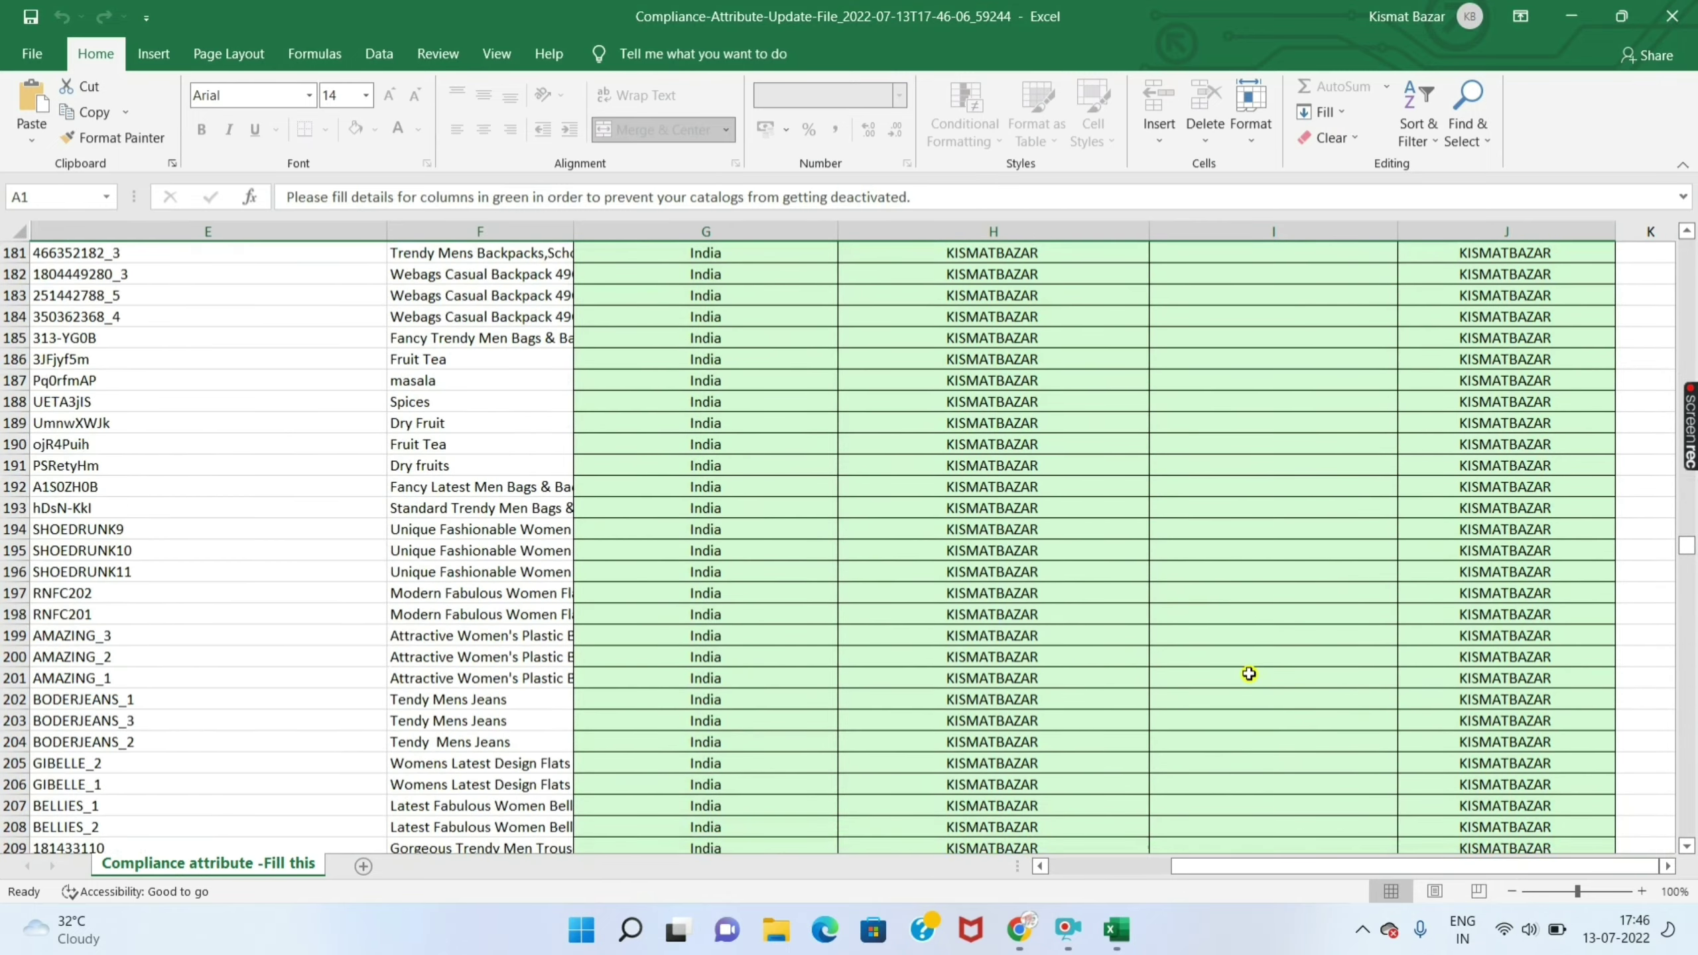
pyautogui.scroll(-20, 1244, 668)
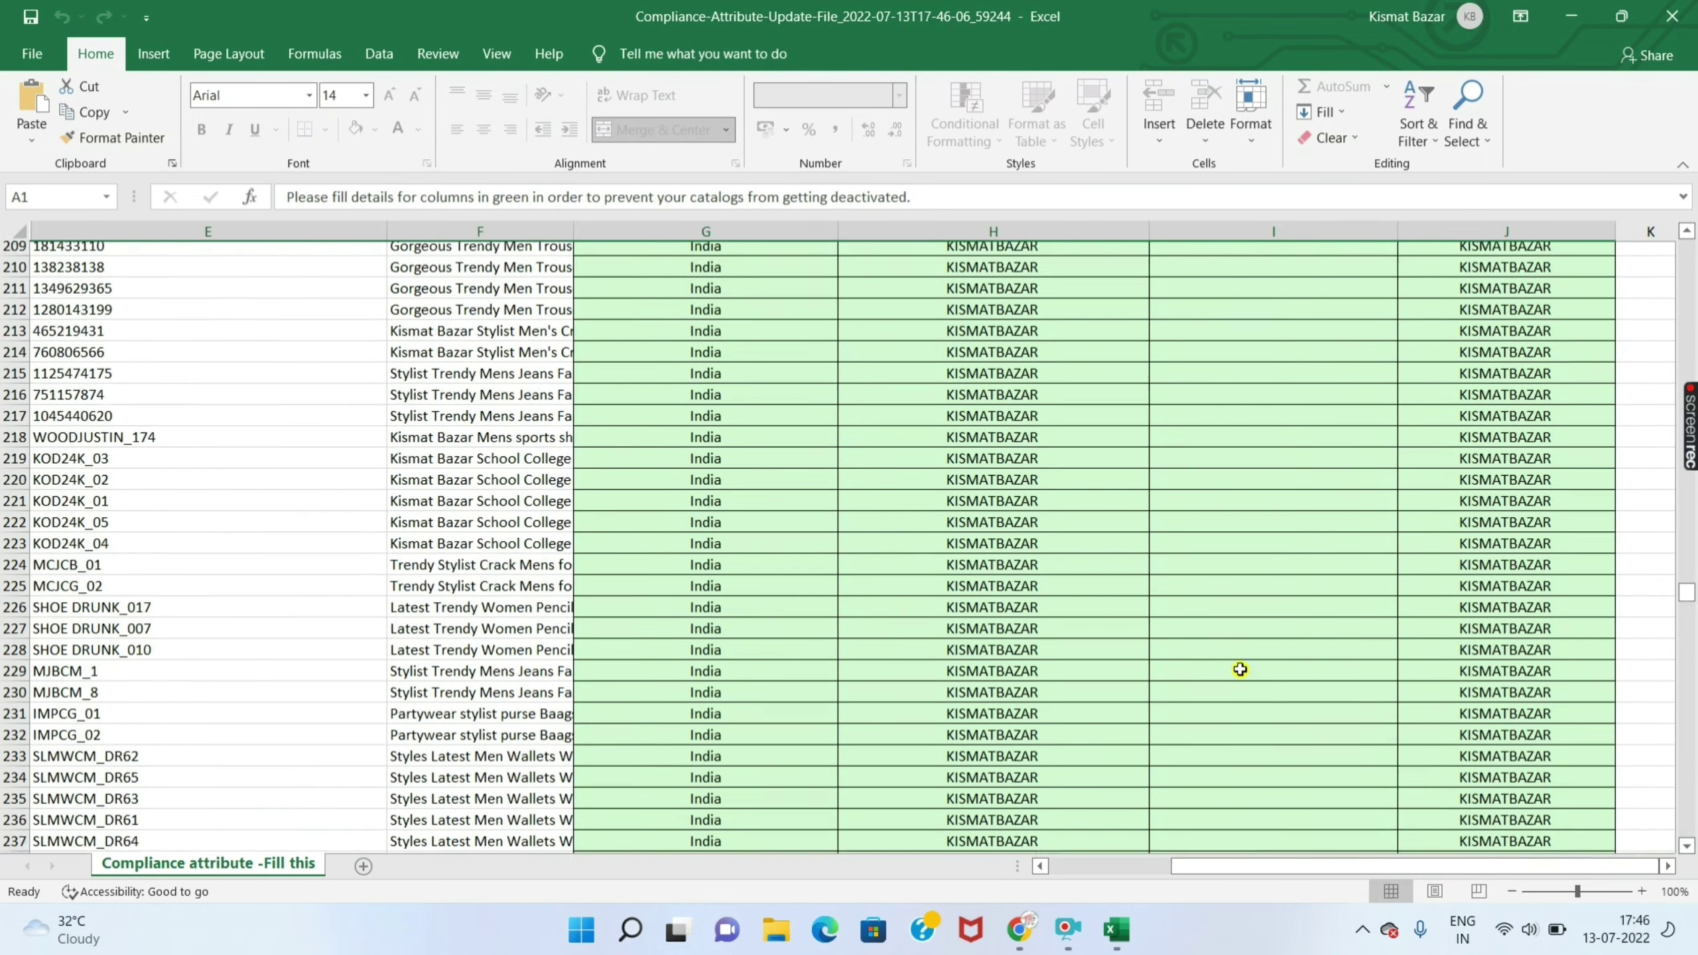
pyautogui.scroll(-14, 1232, 666)
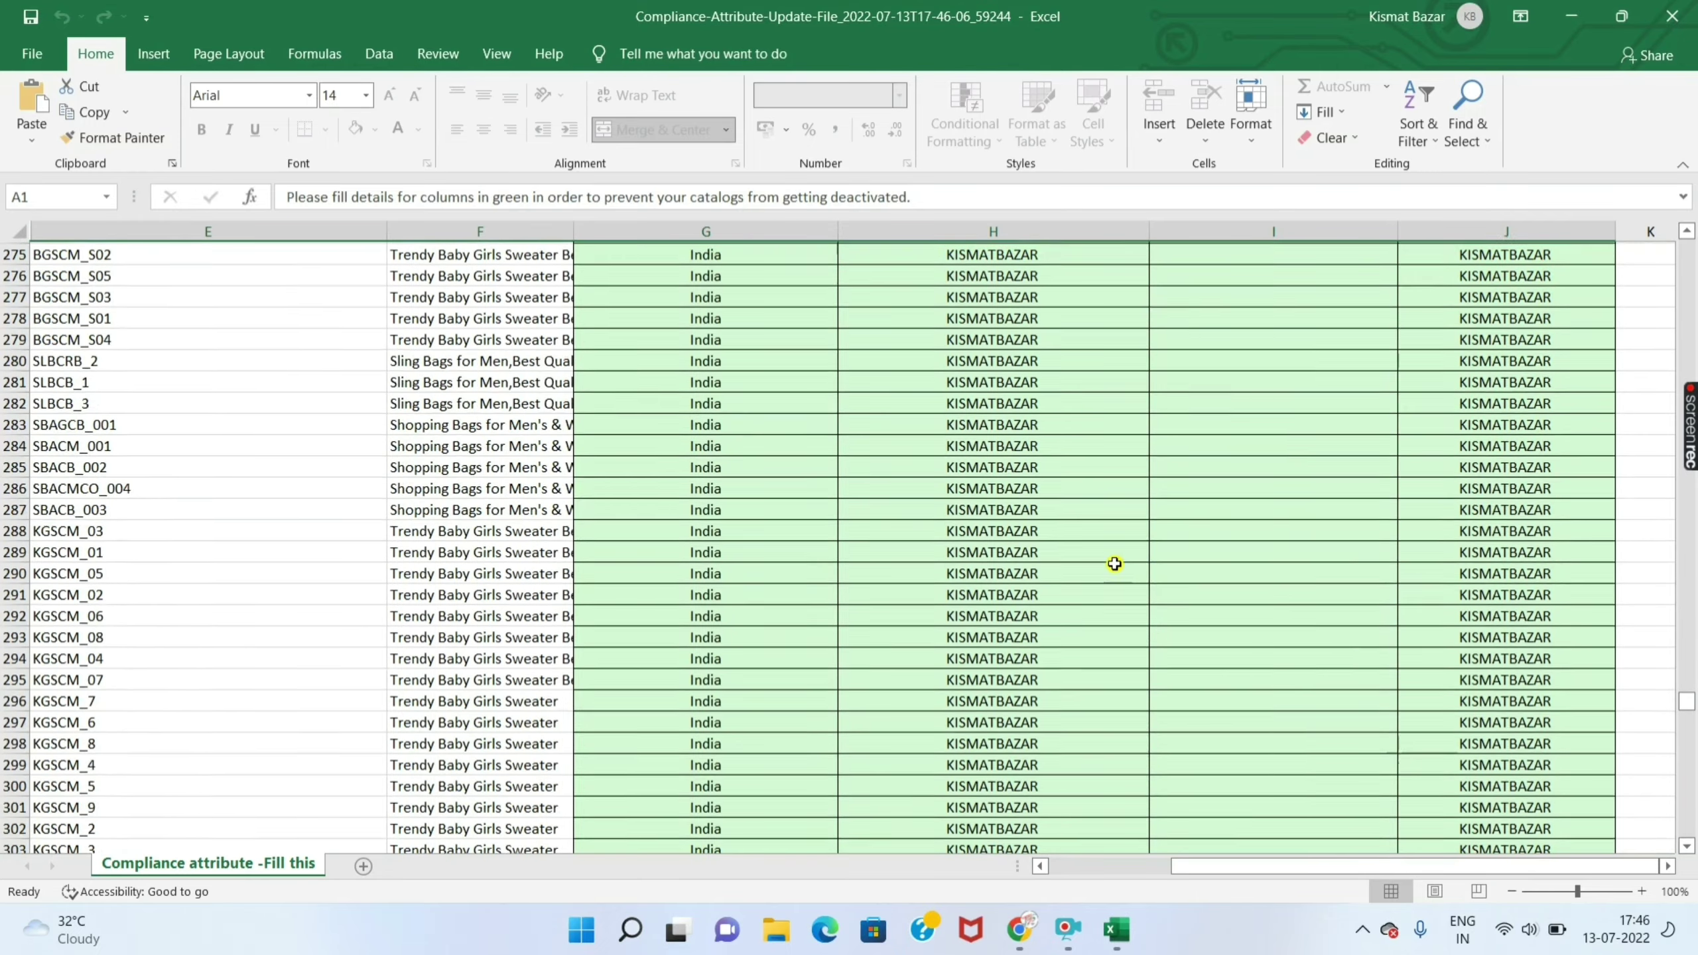
pyautogui.scroll(2, 1128, 575)
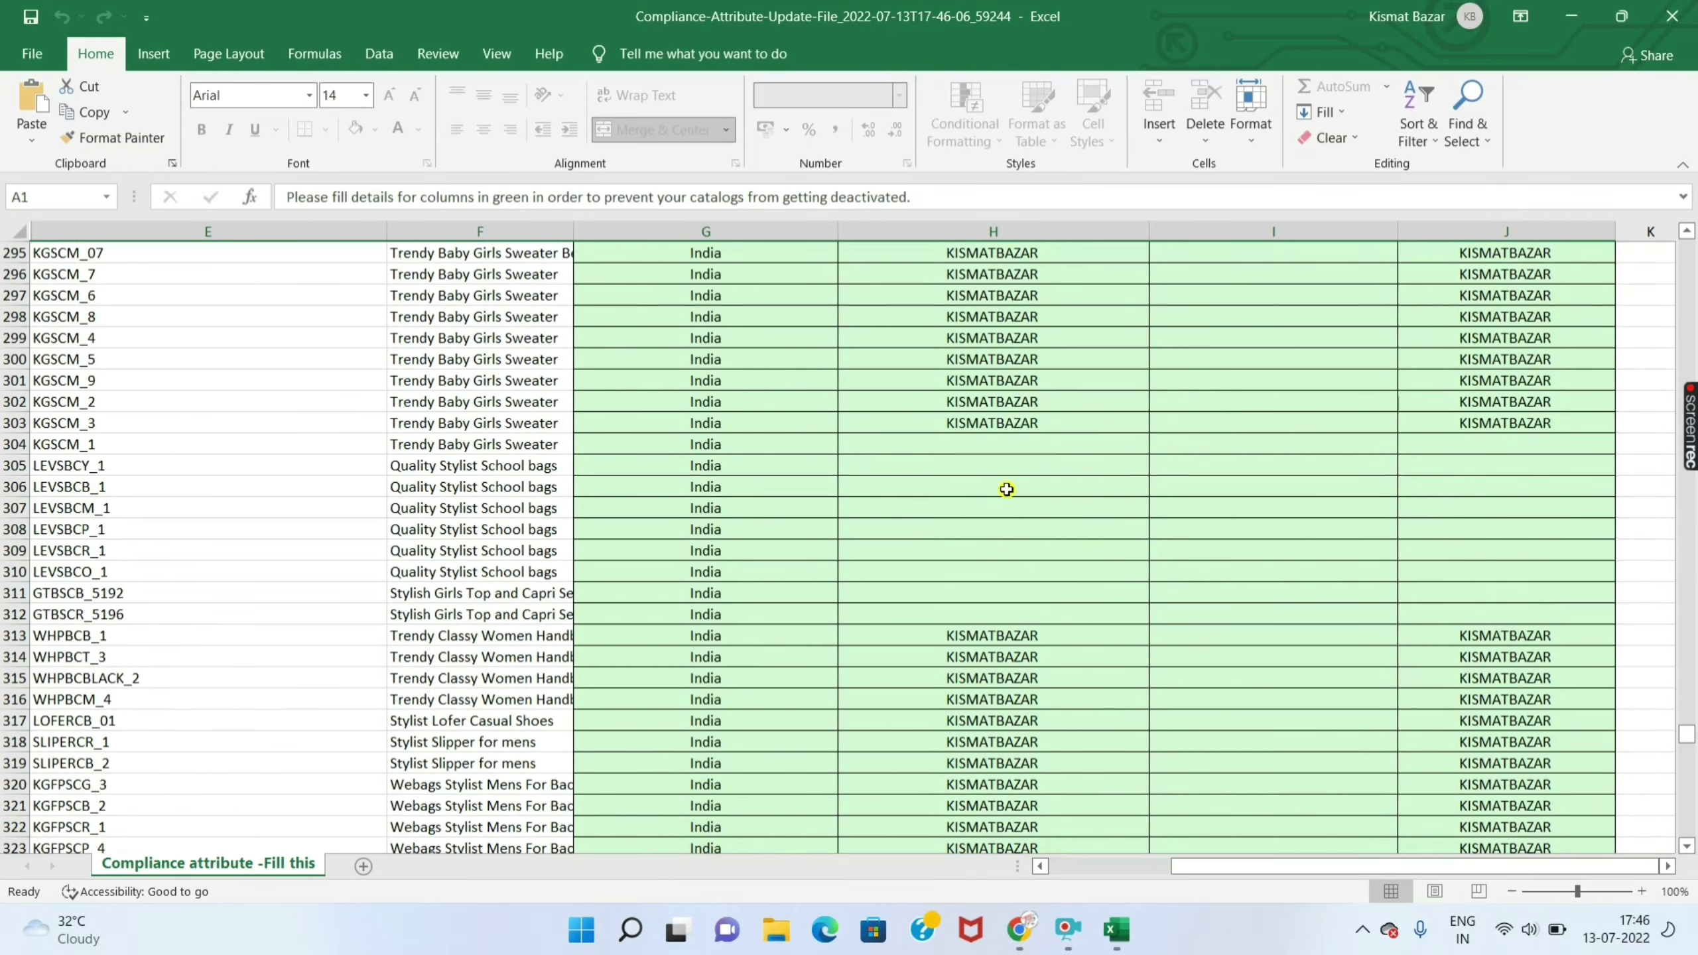
pyautogui.scroll(-11, 961, 570)
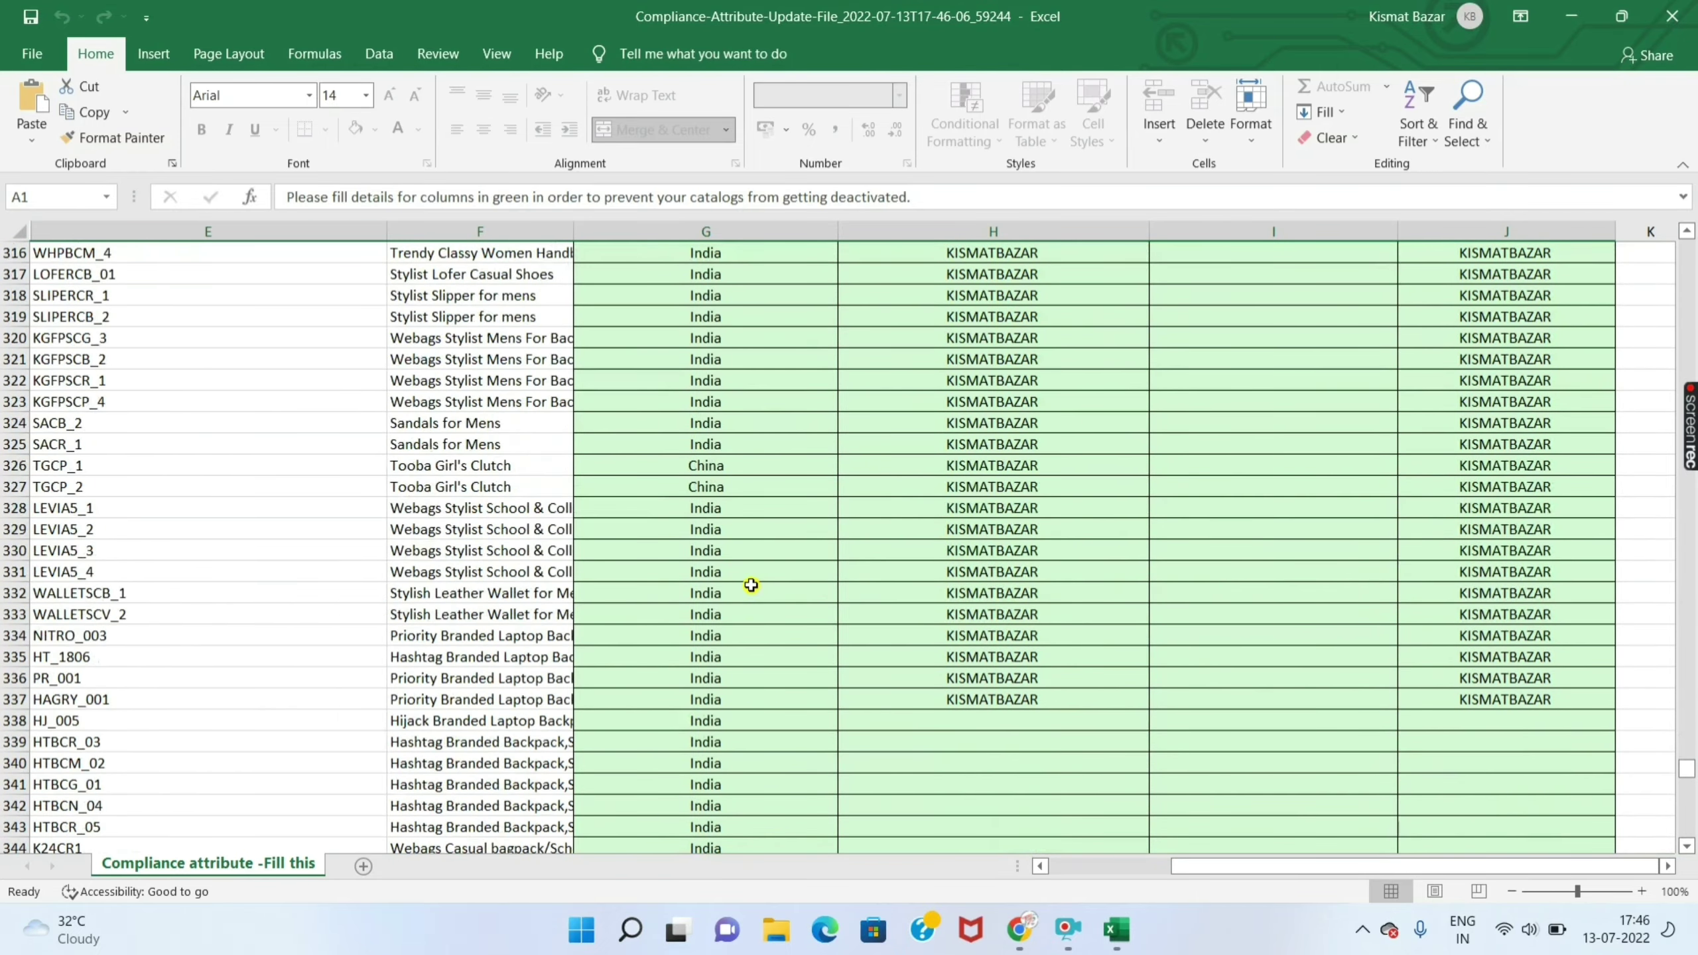
pyautogui.scroll(9, 842, 543)
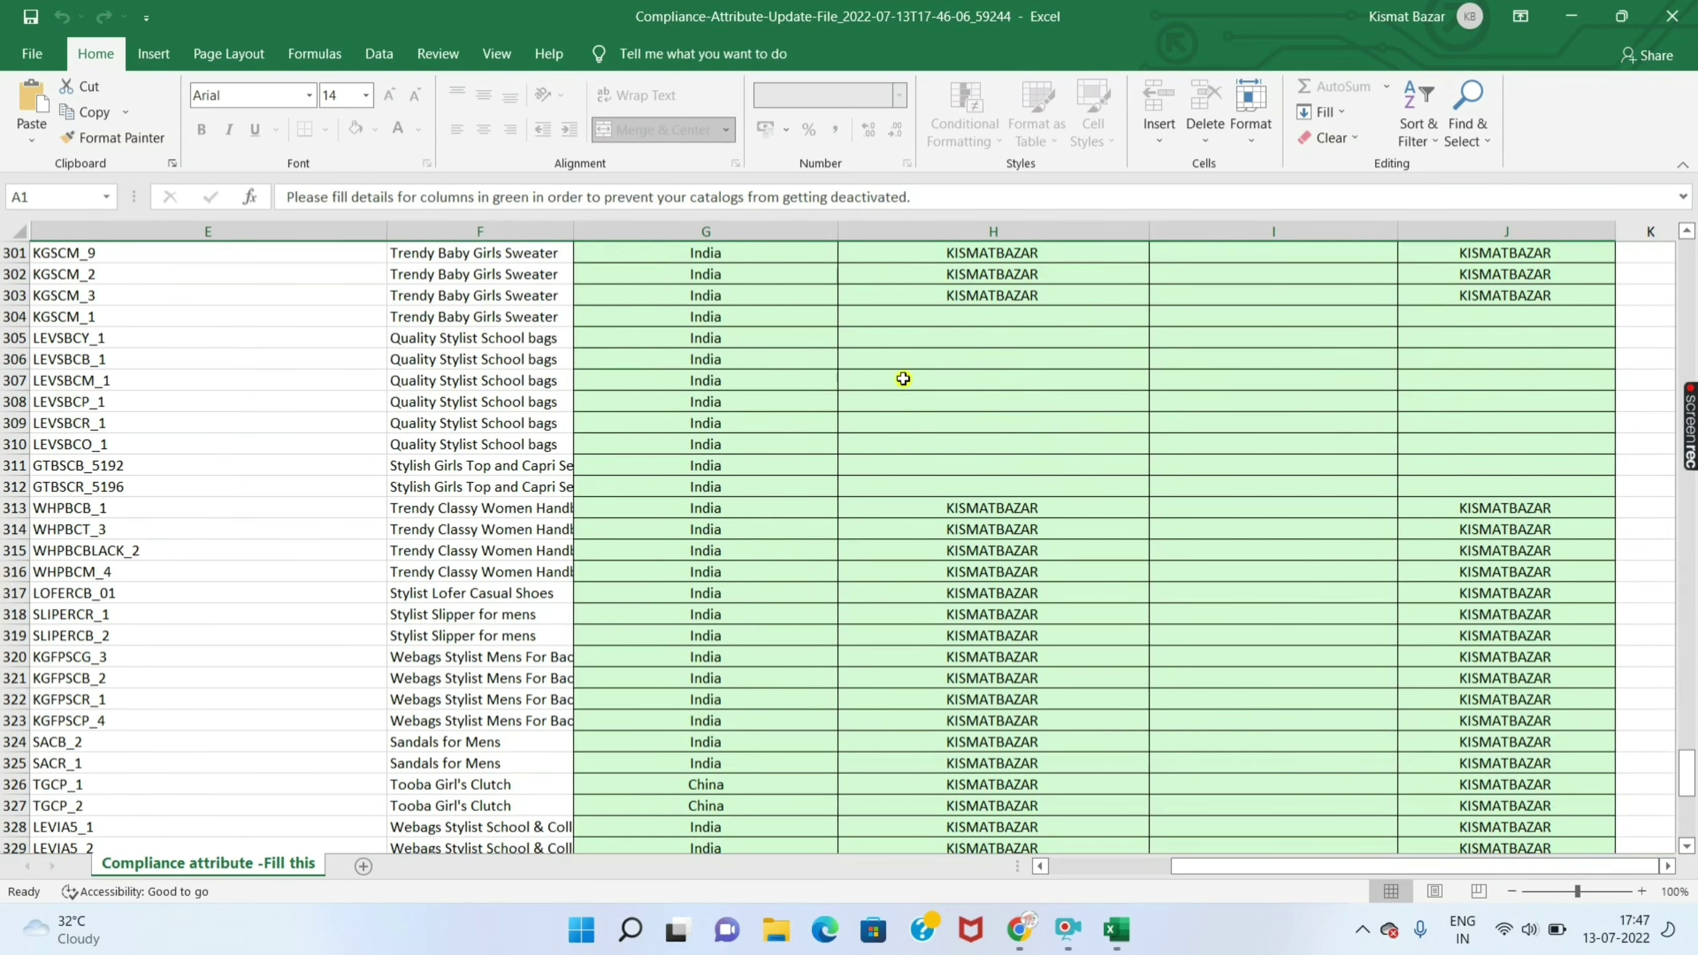
pyautogui.scroll(4, 903, 379)
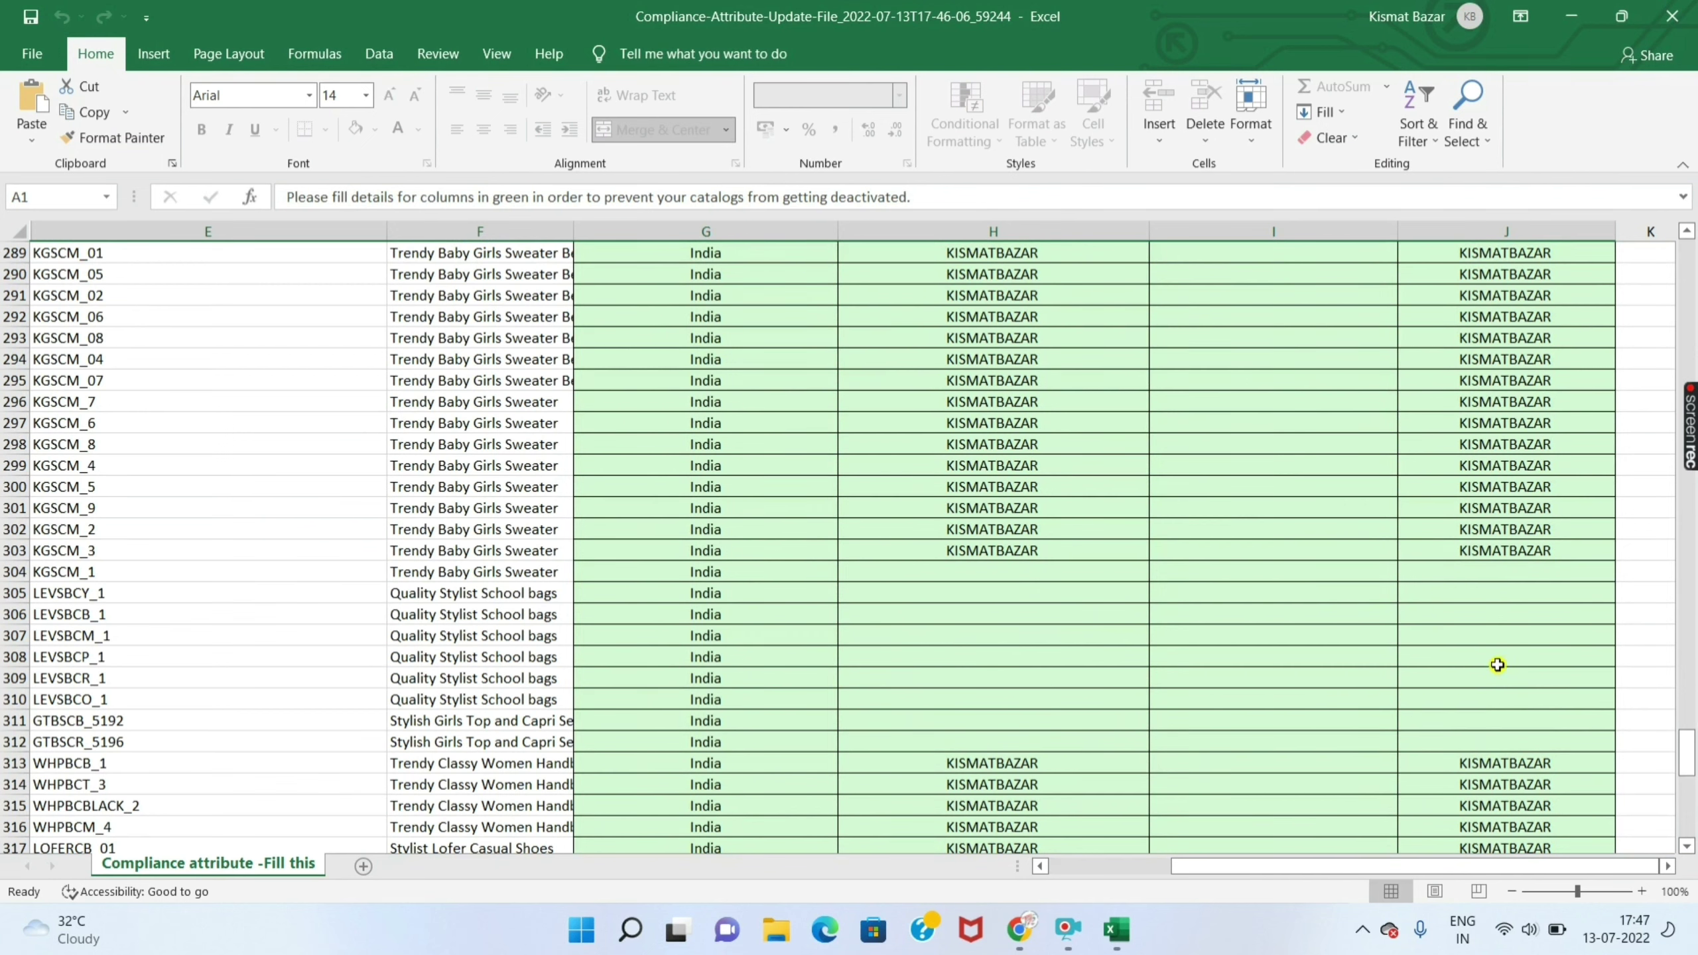
pyautogui.scroll(-13, 1006, 632)
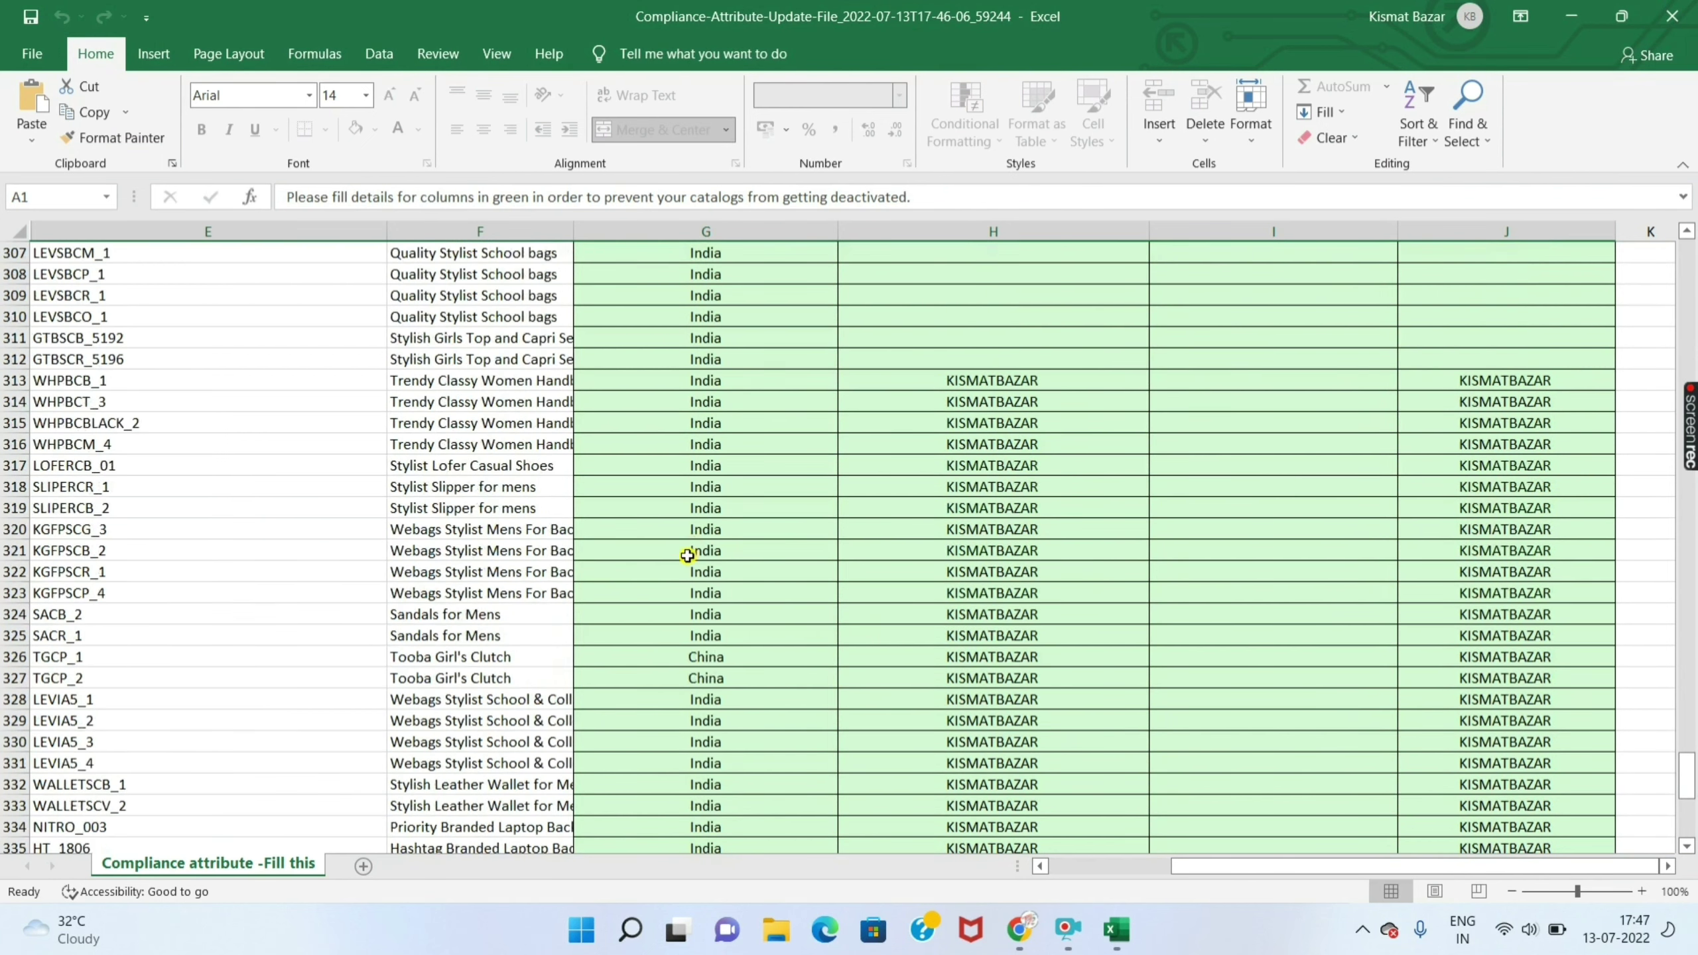
pyautogui.scroll(-2, 698, 529)
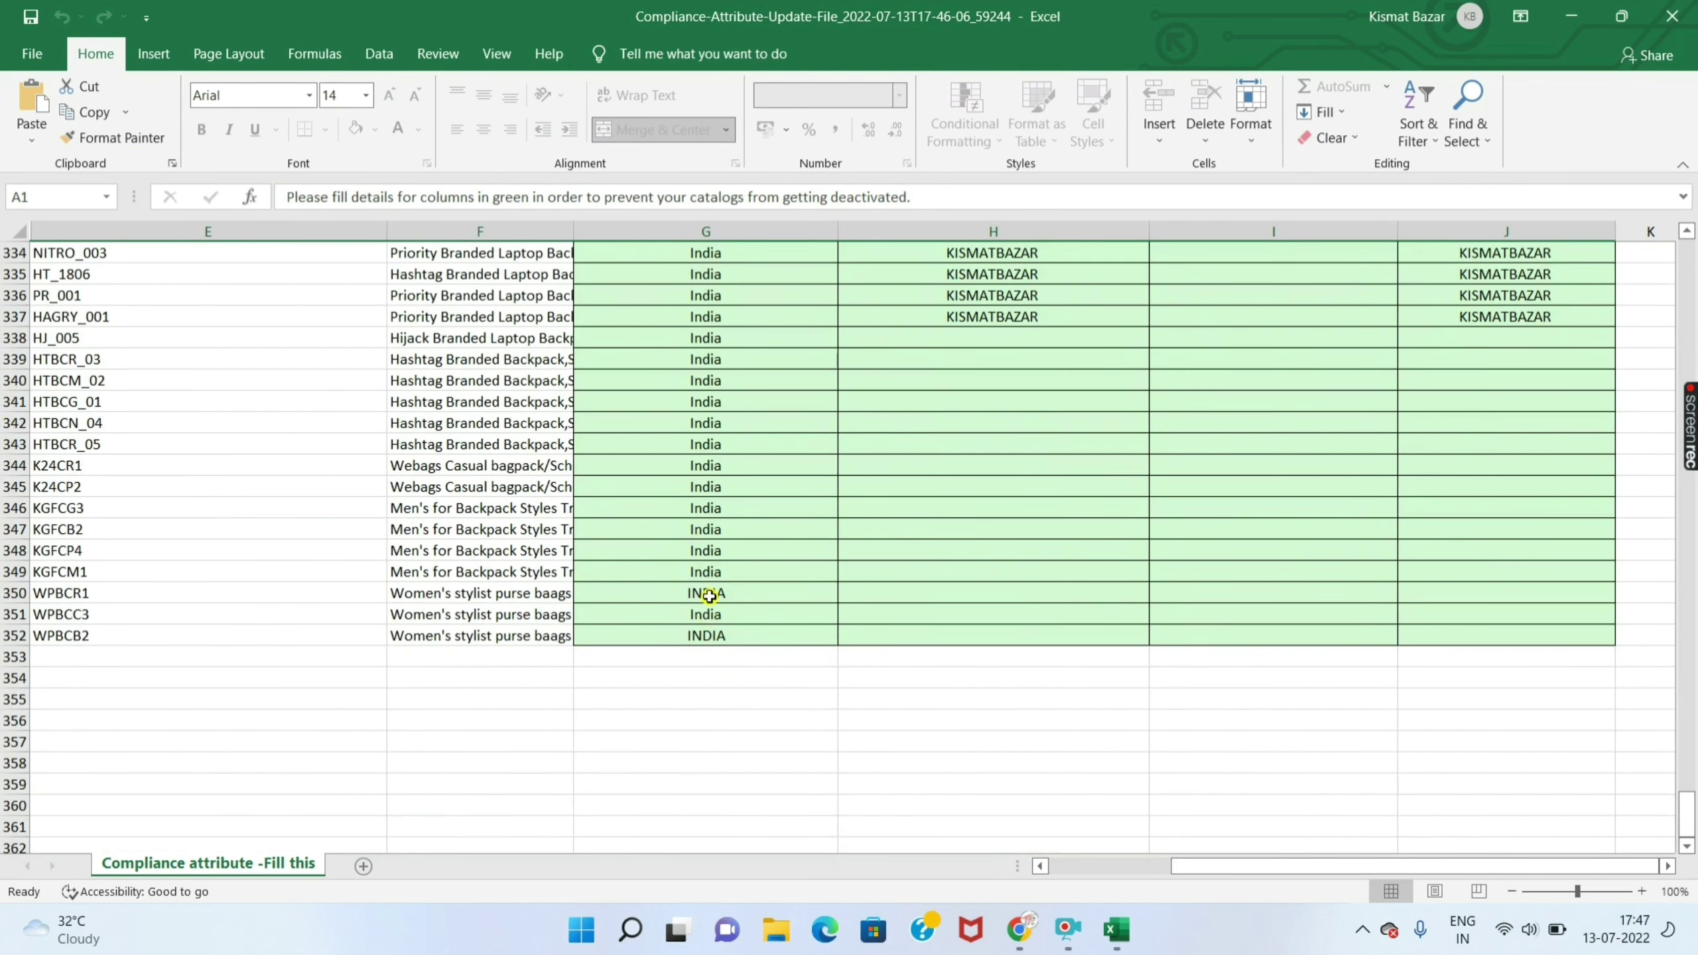
# Switch to the Meesho Supplier Panel, download the error file from the Mandatory Bulk Update's upload step, and enable editing in the opened workbook.
pyautogui.click(1574, 13)
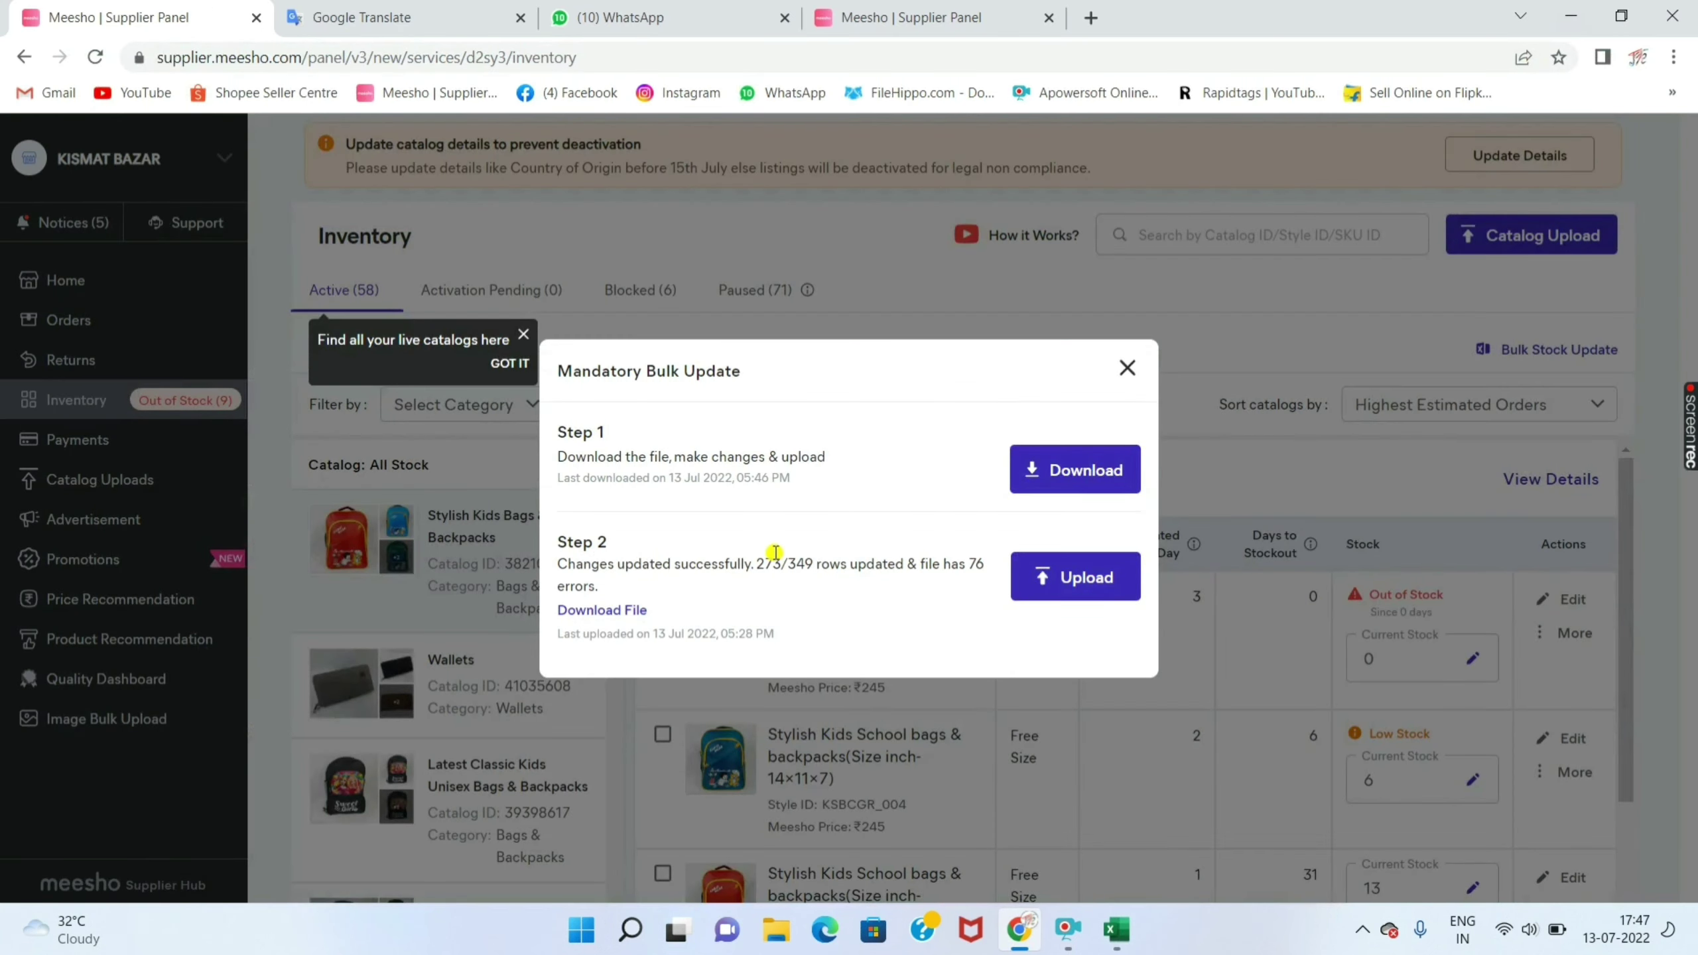
pyautogui.click(585, 611)
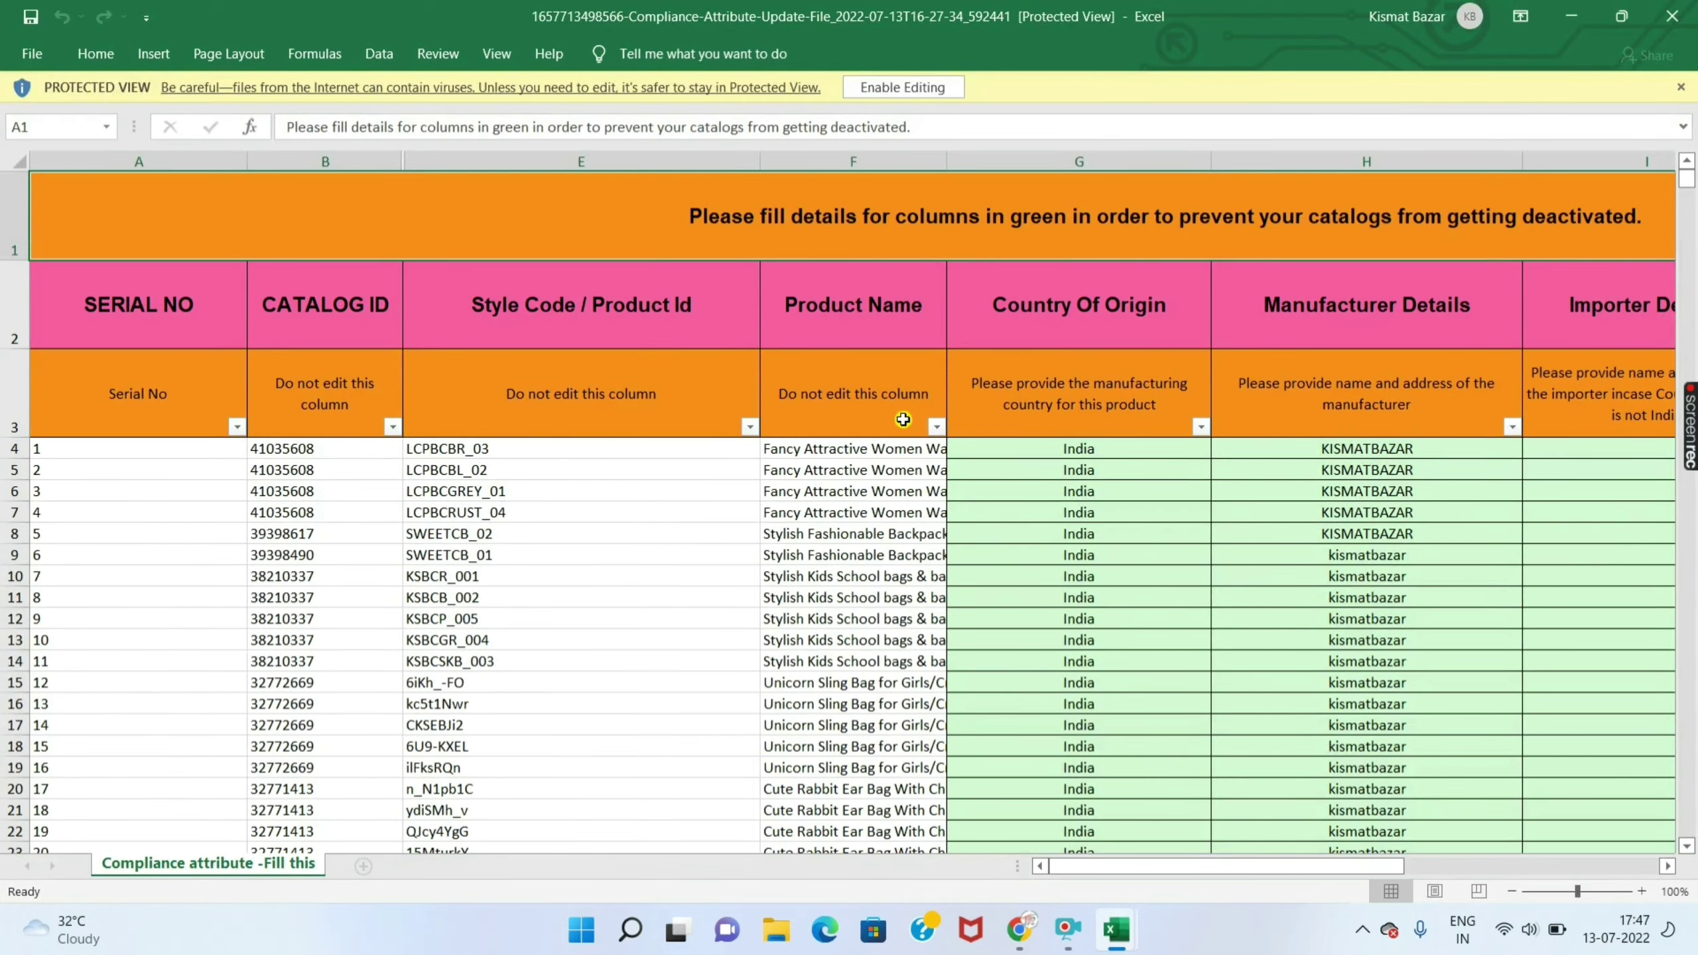
pyautogui.click(888, 87)
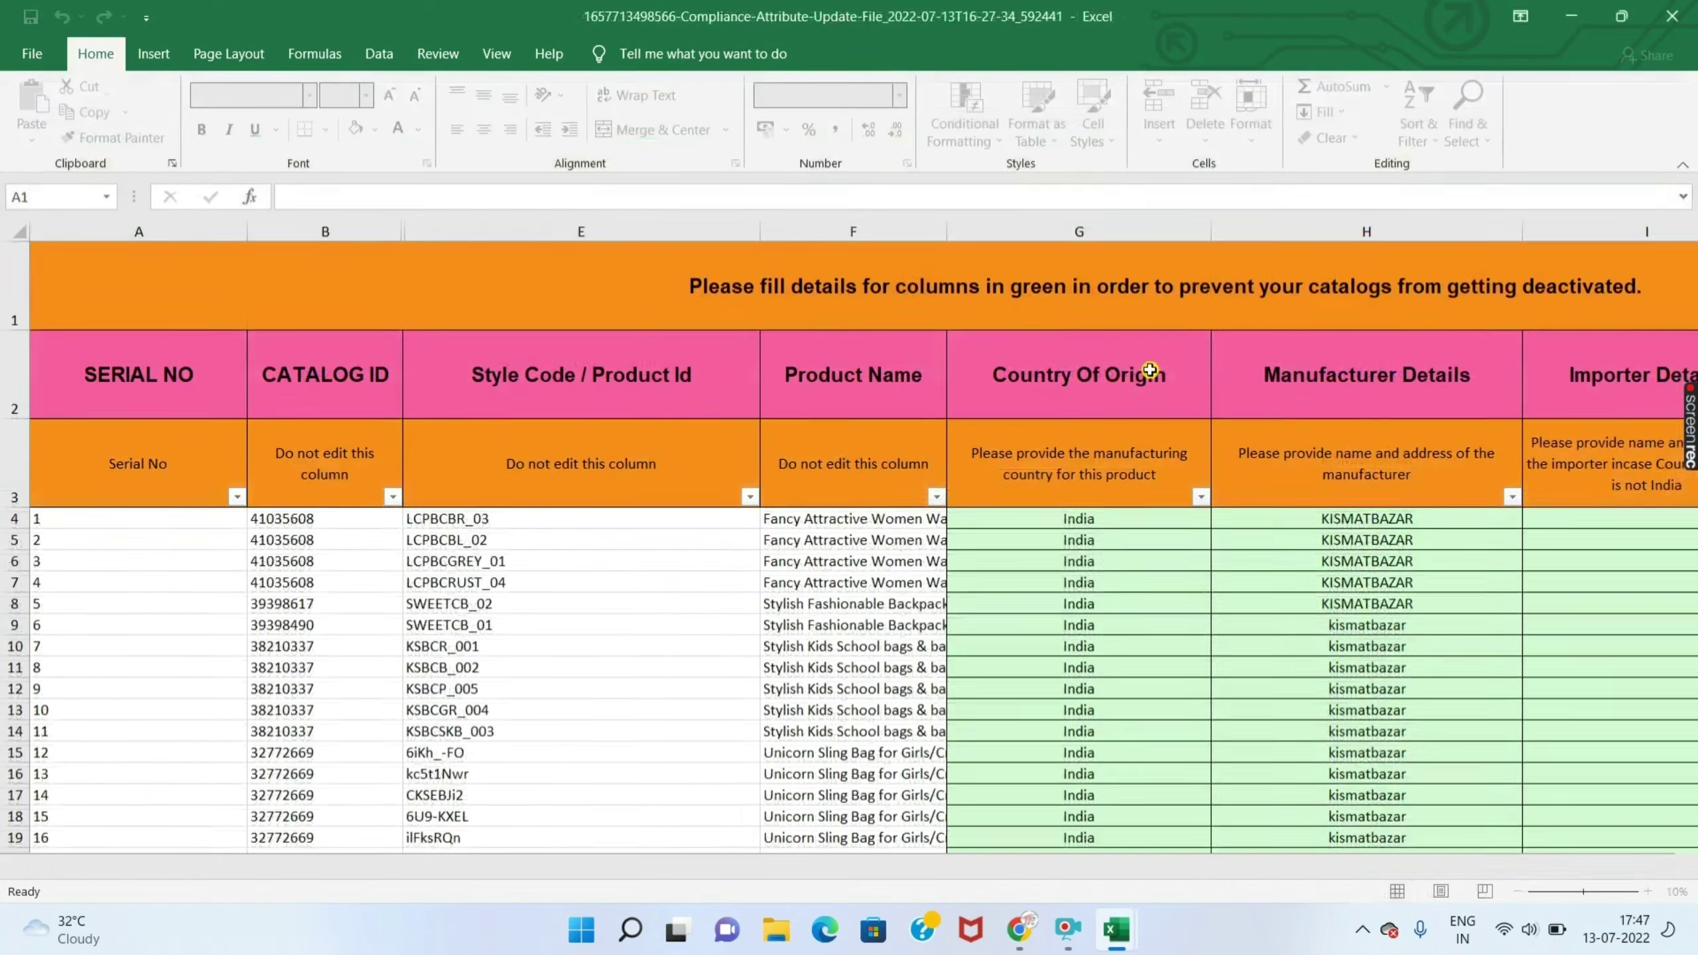
# Examine the Status and Error message columns beside the product rows to find which rows failed and why.
pyautogui.scroll(6, 986, 550)
pyautogui.scroll(-5, 739, 561)
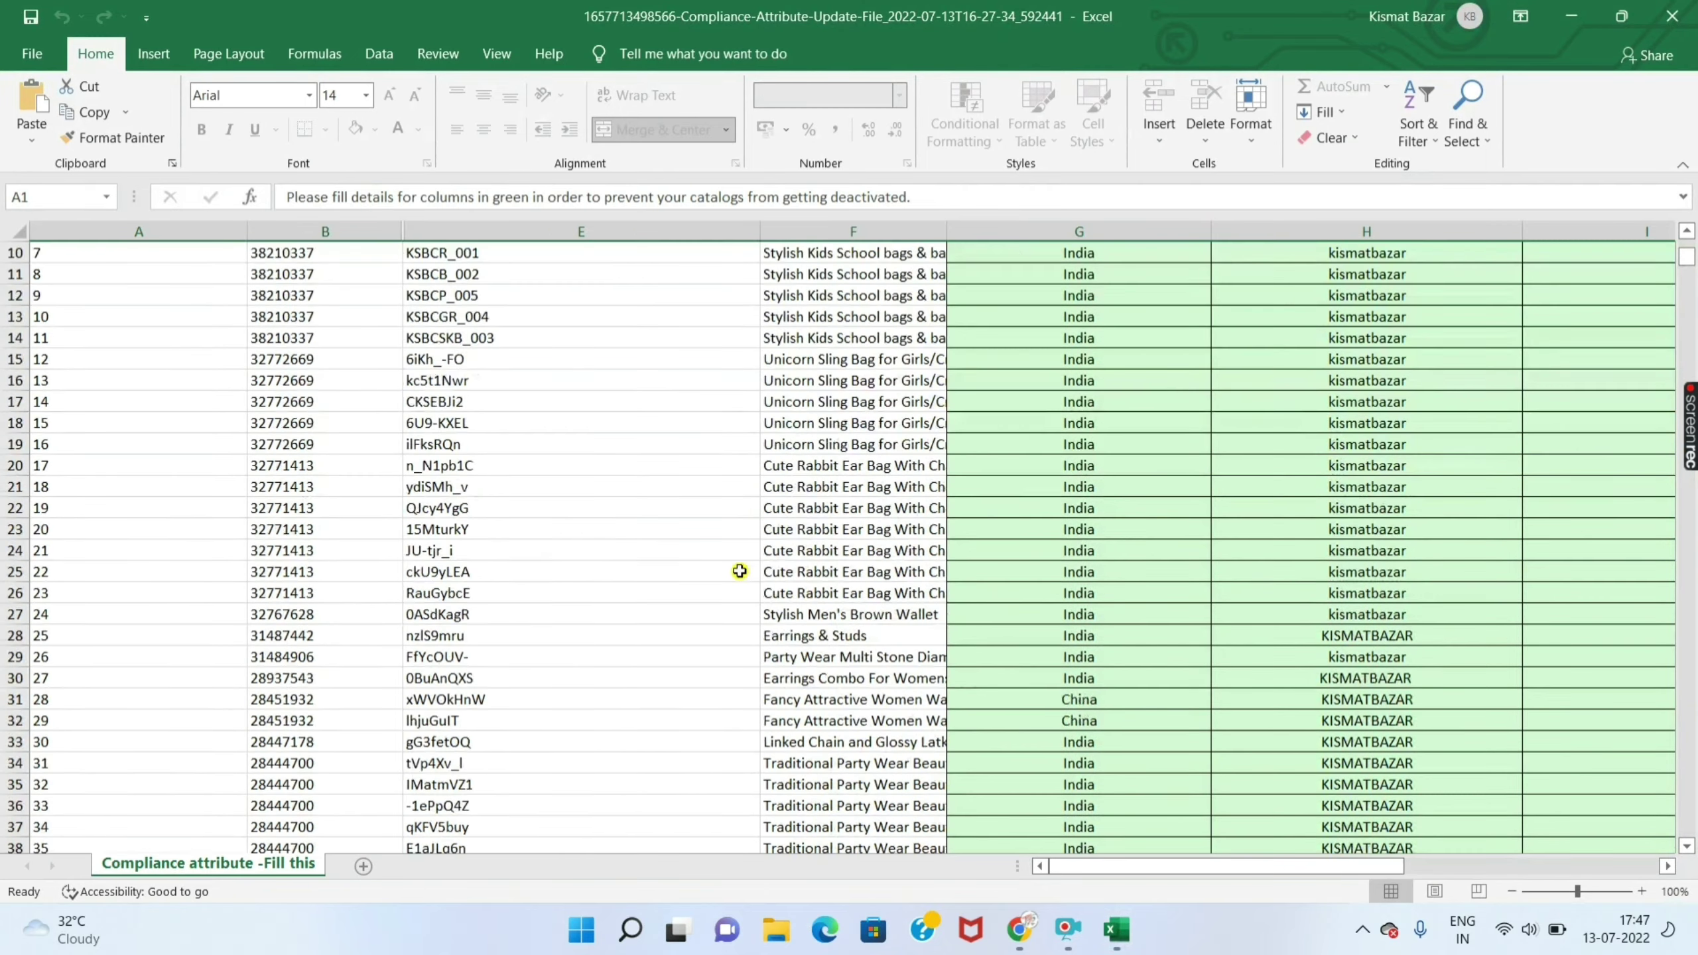
pyautogui.scroll(-3, 865, 583)
pyautogui.moveTo(1108, 876); pyautogui.dragTo(1444, 896)
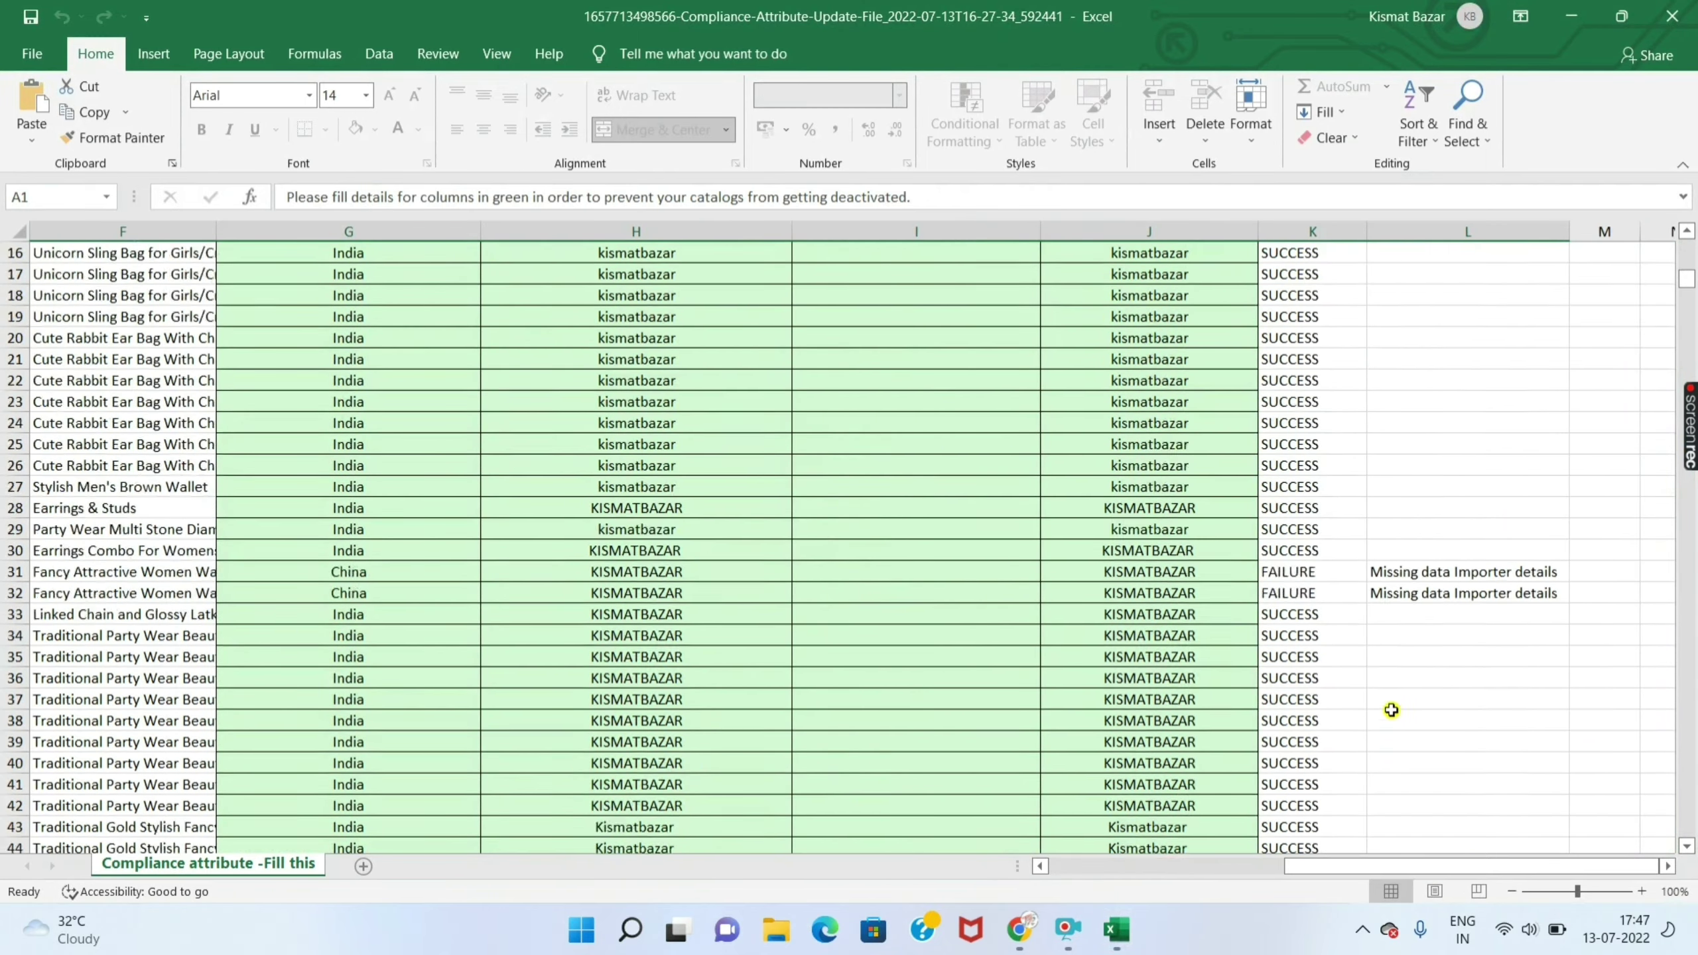
pyautogui.scroll(8, 1390, 709)
pyautogui.scroll(-2, 1389, 679)
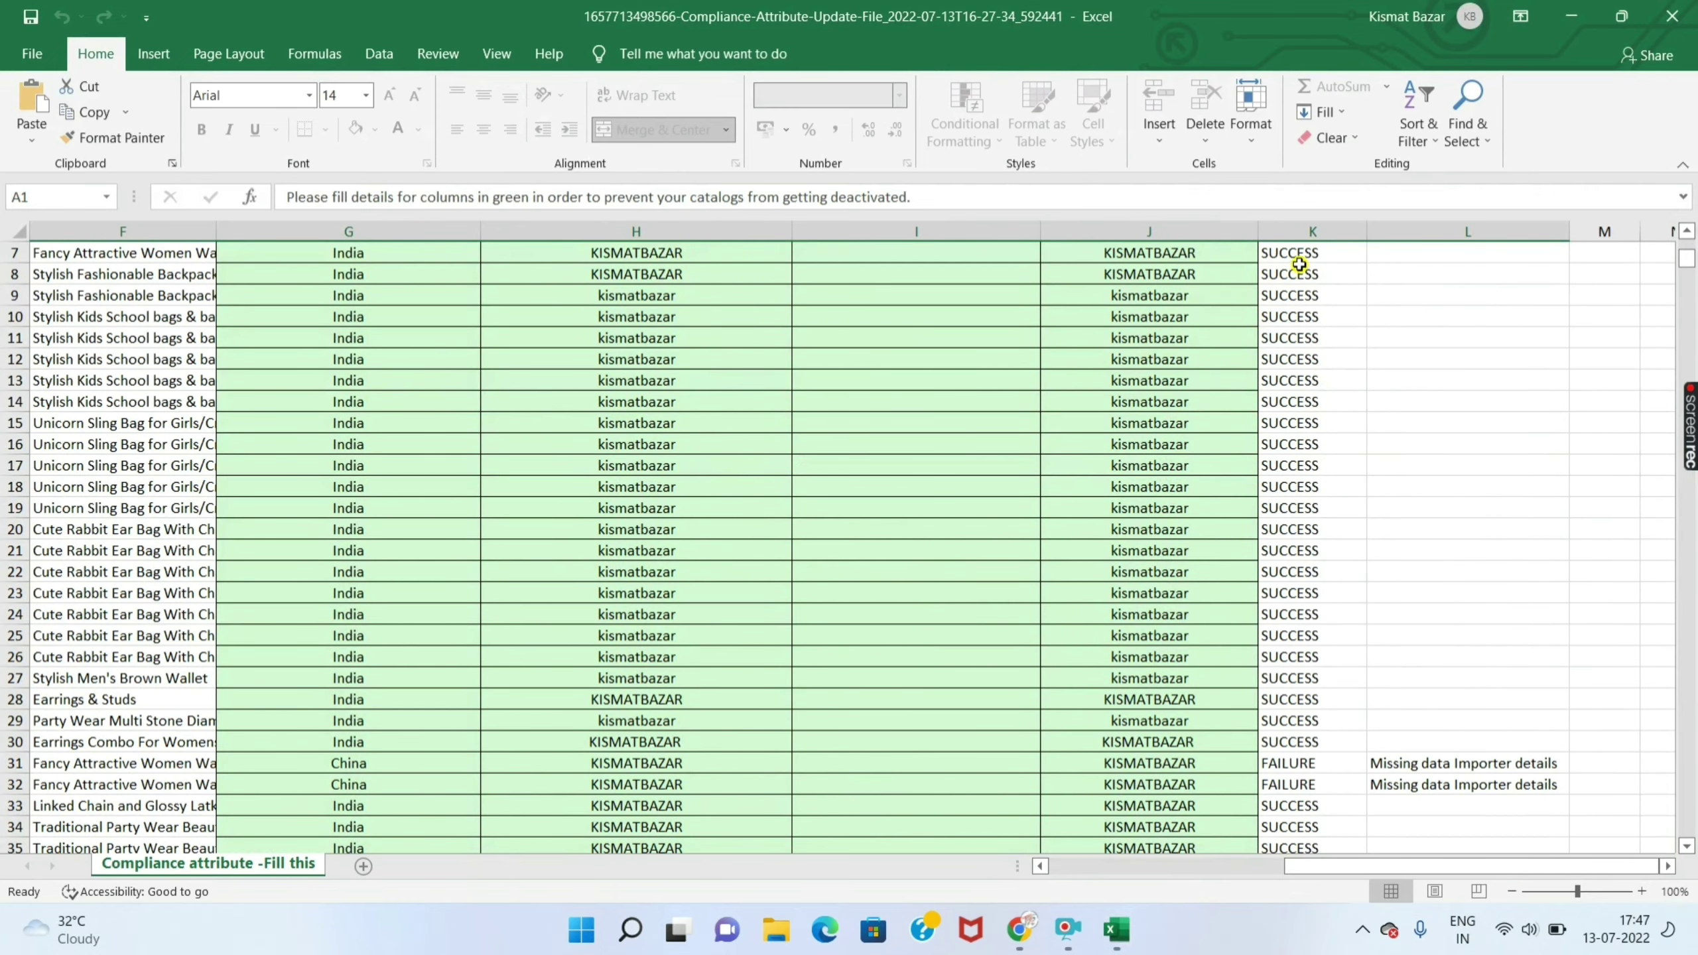
pyautogui.scroll(-2, 1321, 682)
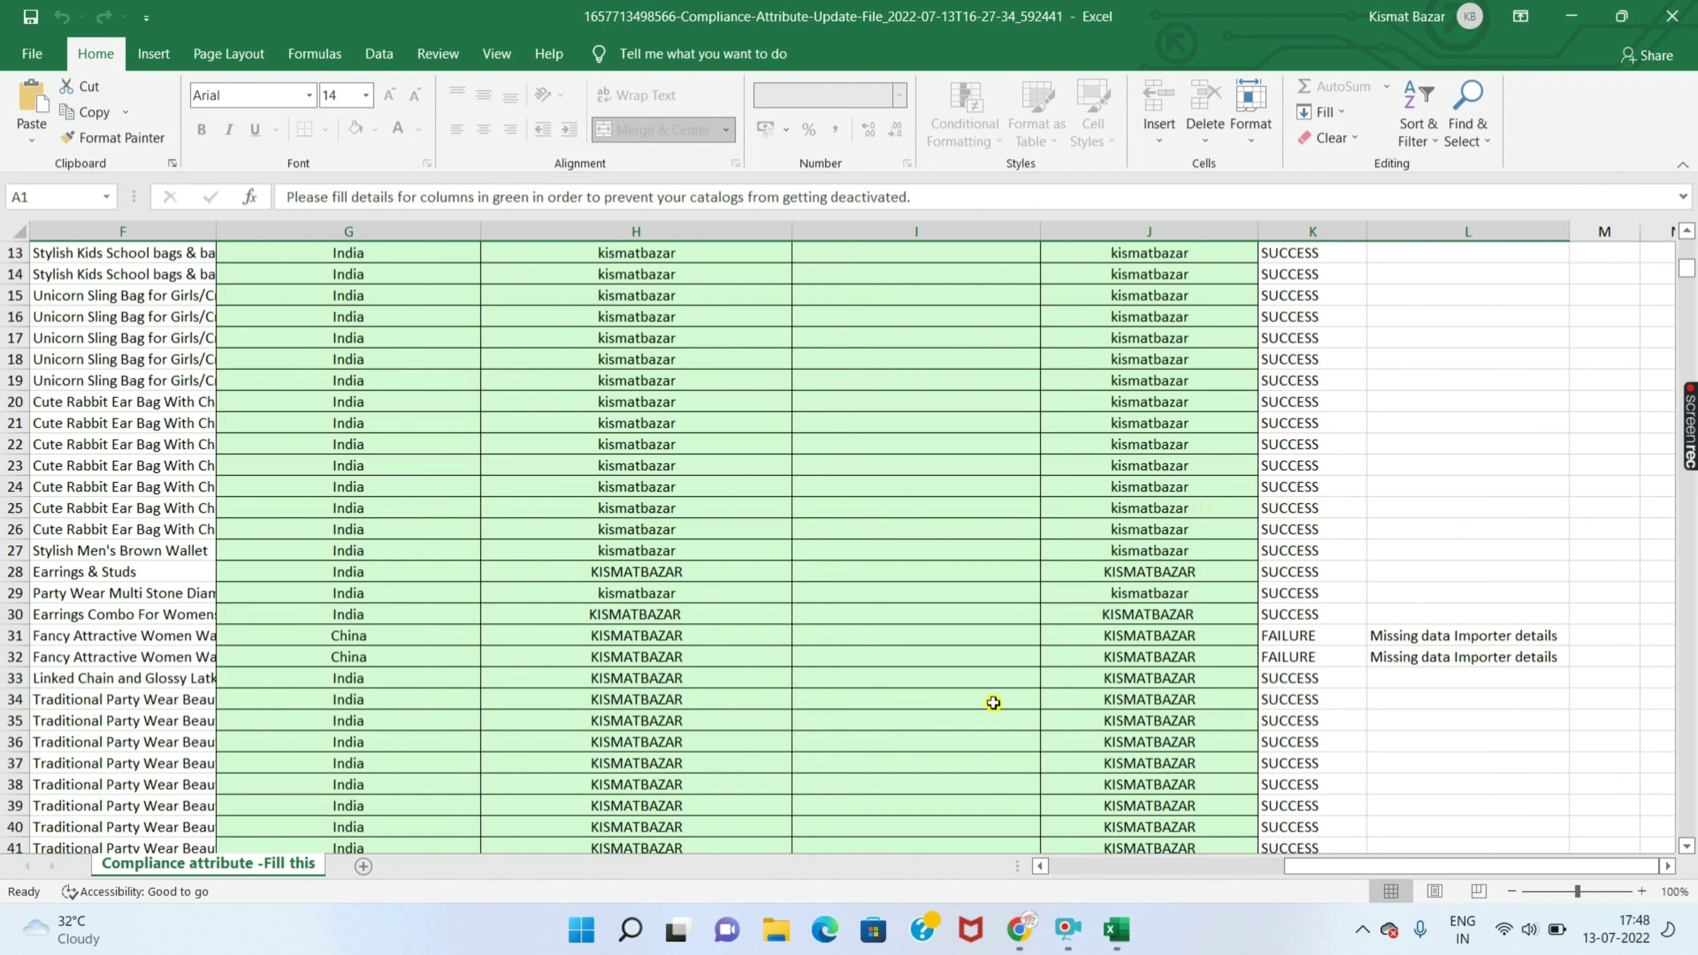
# View the Country Of Origin choices for cell G31 and close the list without choosing another country.
pyautogui.click(377, 639)
pyautogui.click(487, 638)
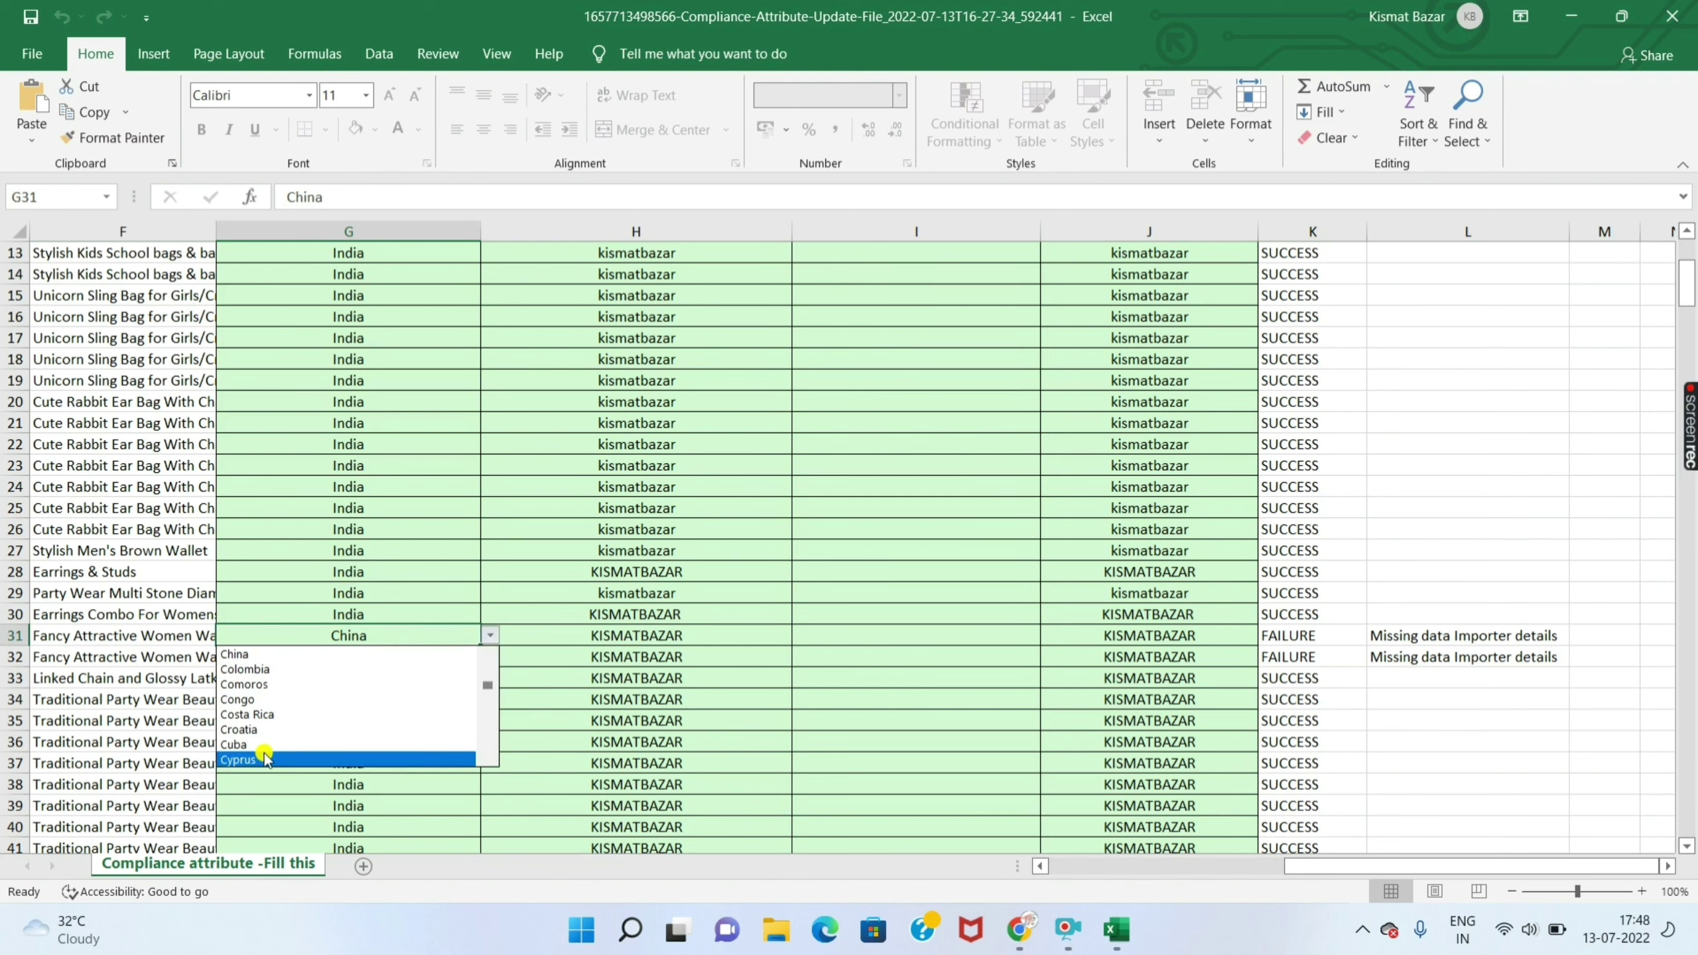
pyautogui.click(394, 565)
# Fill India from cell G4 down the whole Country Of Origin column through row 352.
pyautogui.scroll(4, 434, 473)
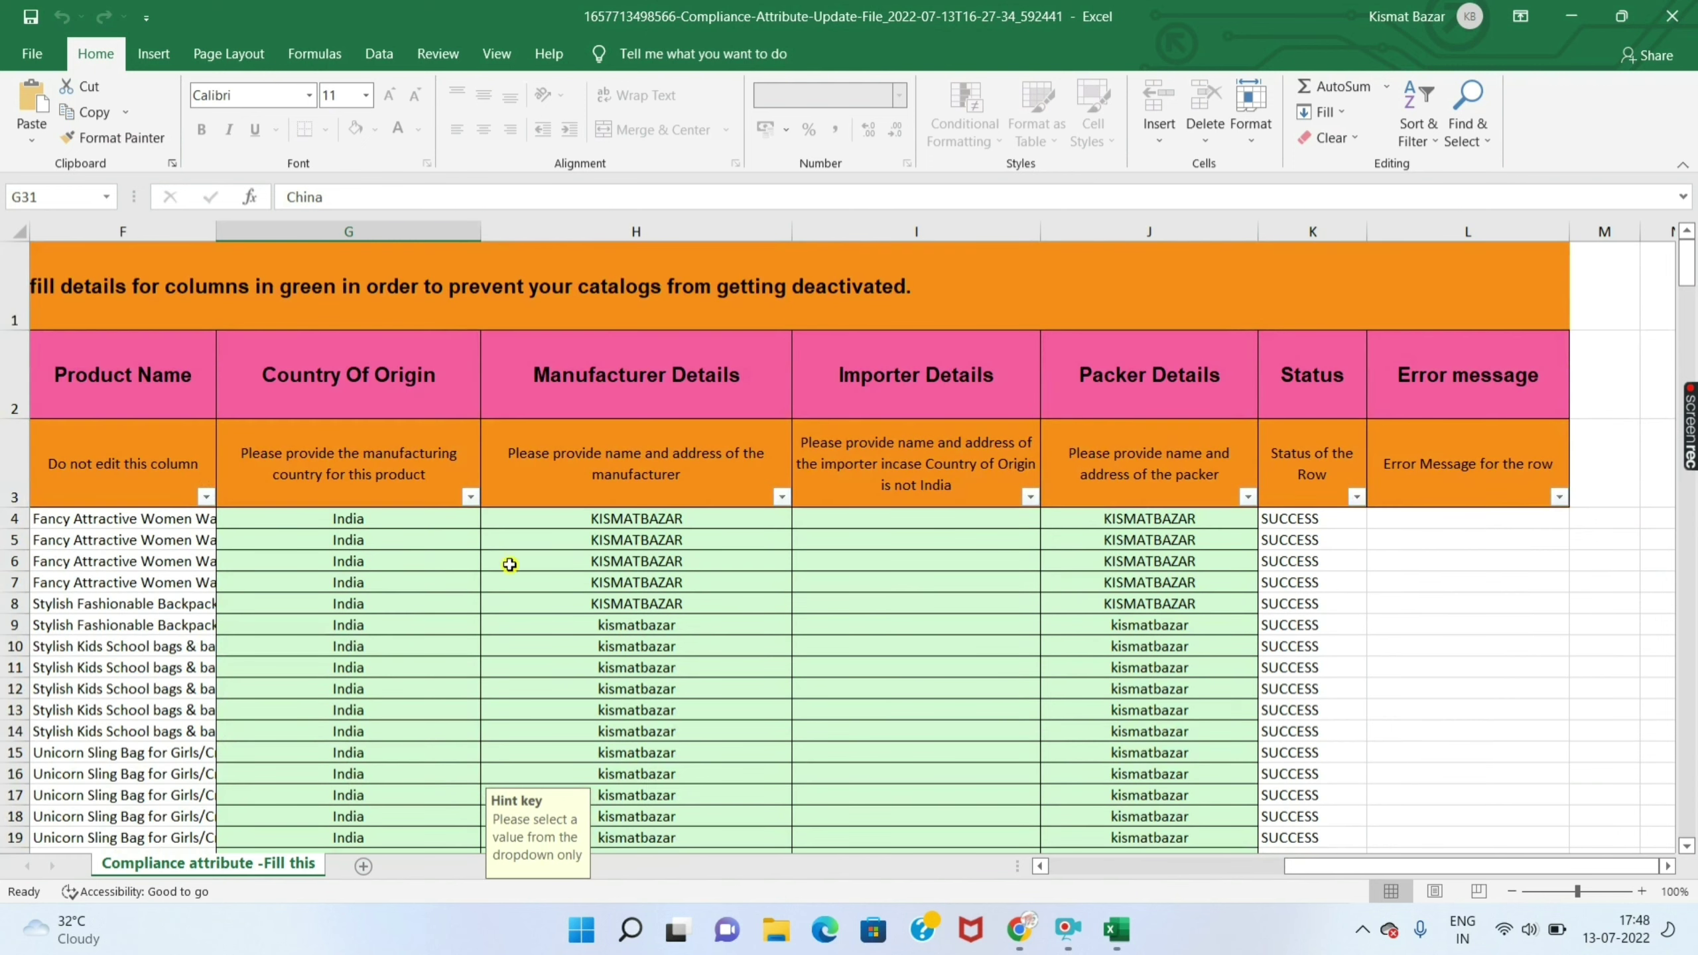
pyautogui.click(465, 521)
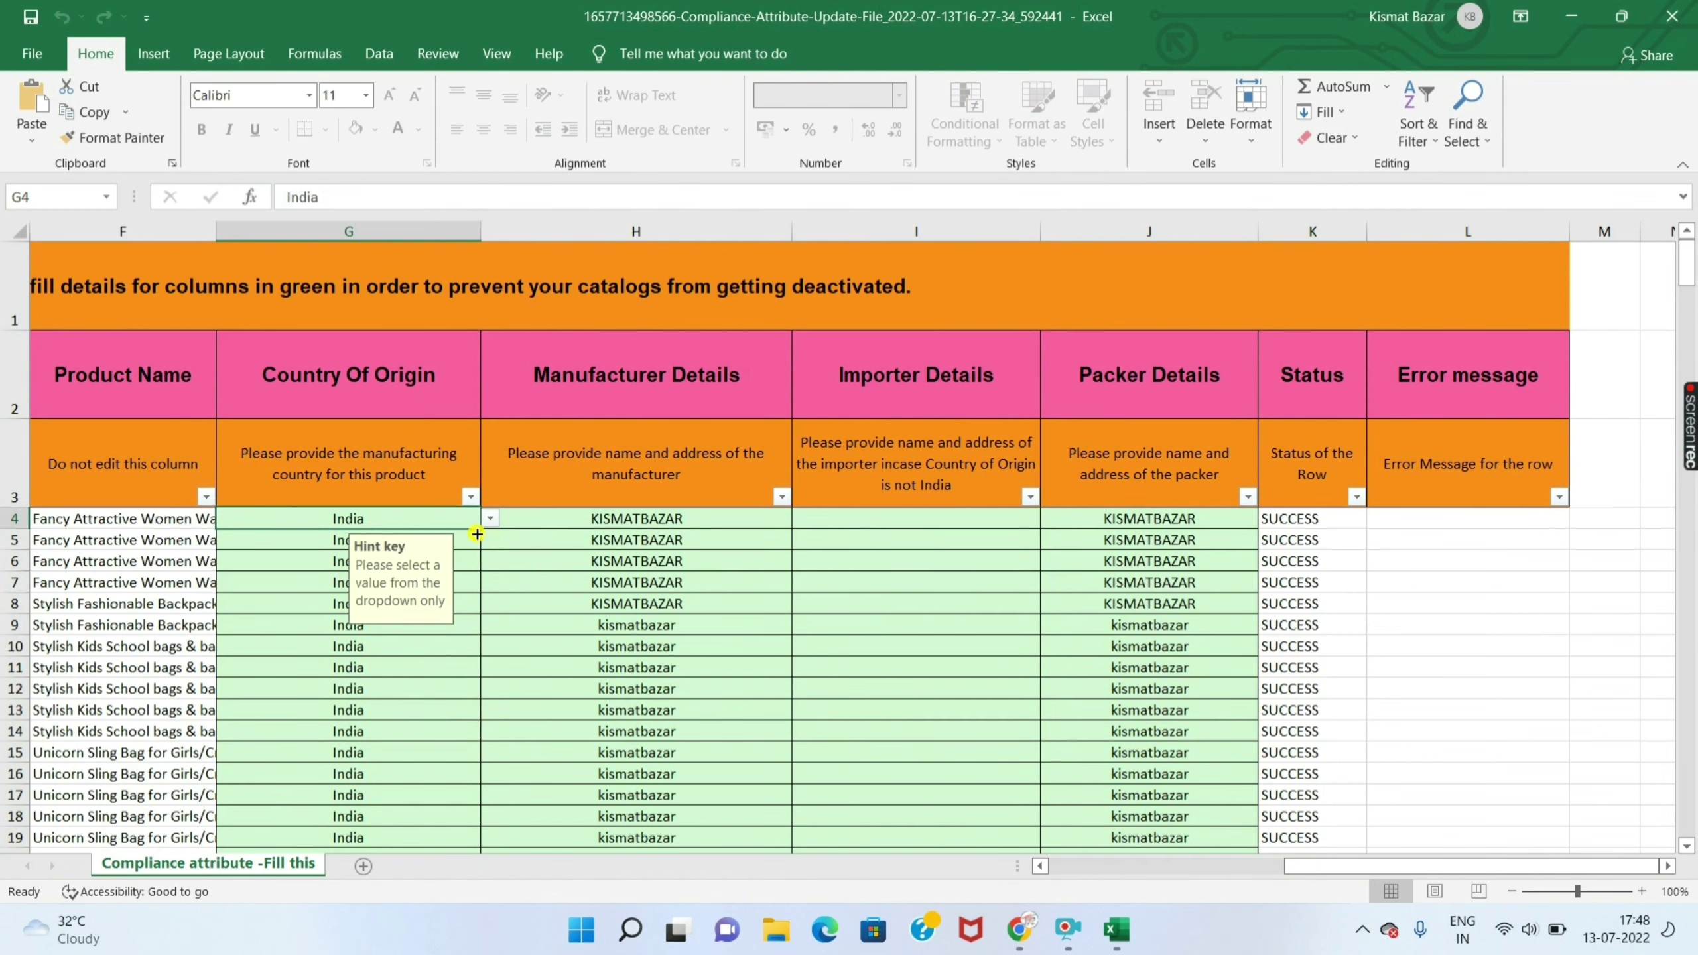
pyautogui.moveTo(480, 530); pyautogui.dragTo(469, 721)
pyautogui.scroll(20, 458, 692)
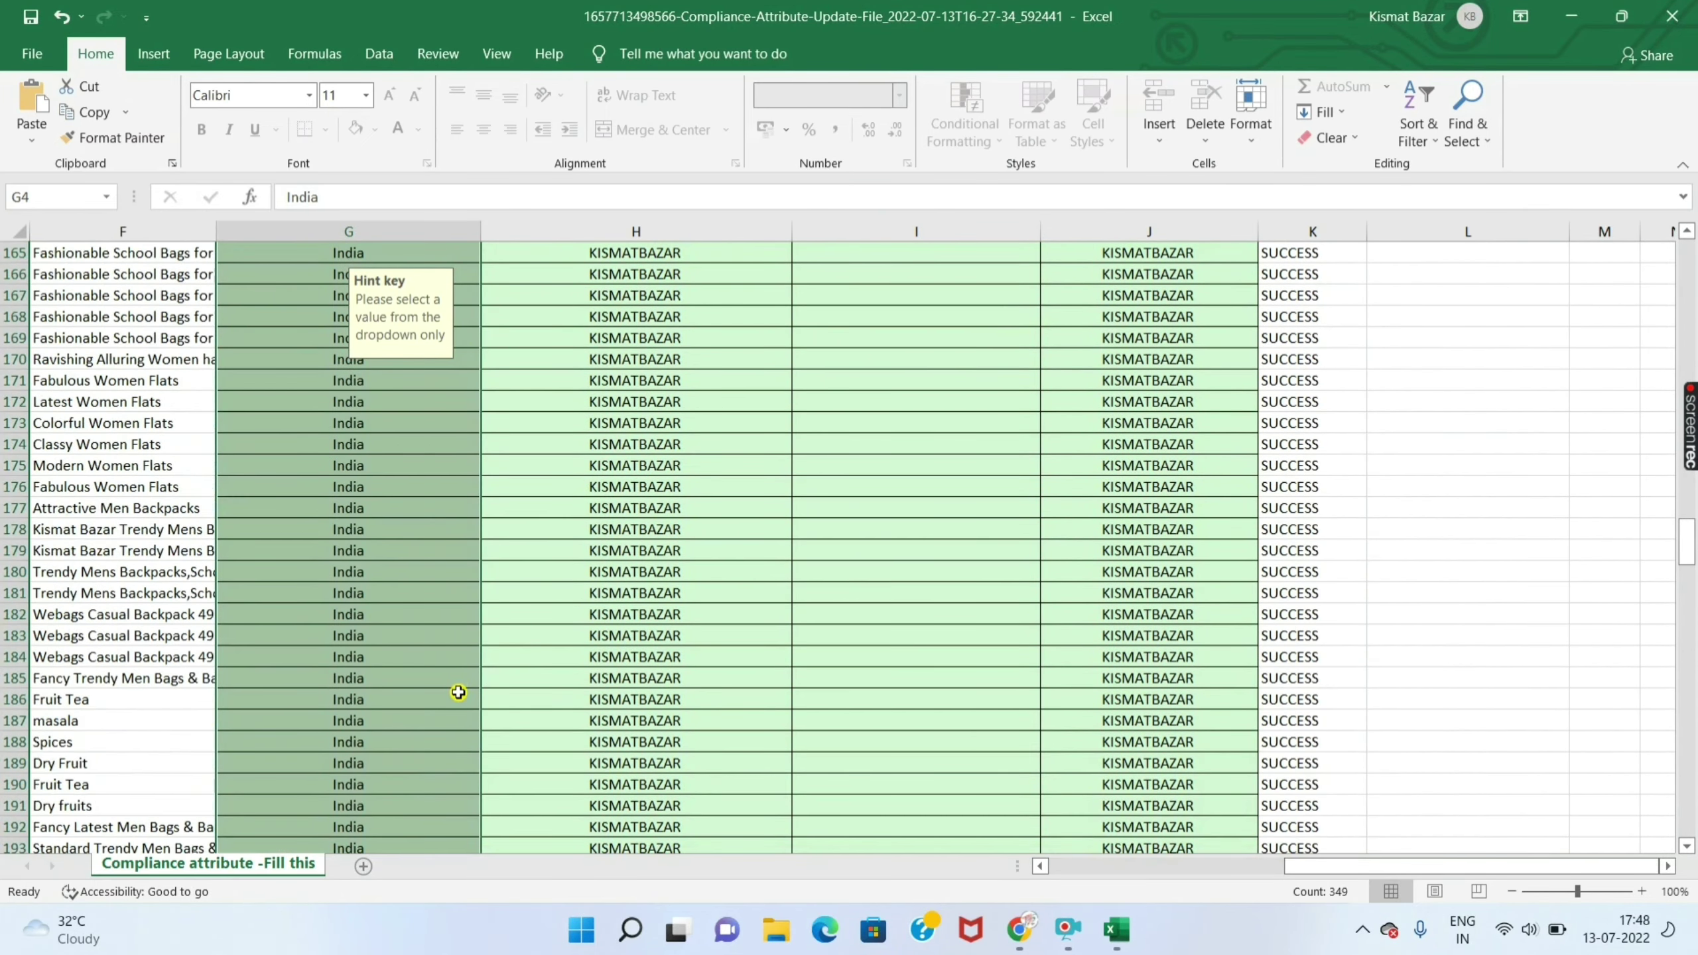
pyautogui.click(542, 592)
# Review the filled Country Of Origin column and check the Manufacturer Details entries for inconsistent values.
pyautogui.scroll(18, 428, 602)
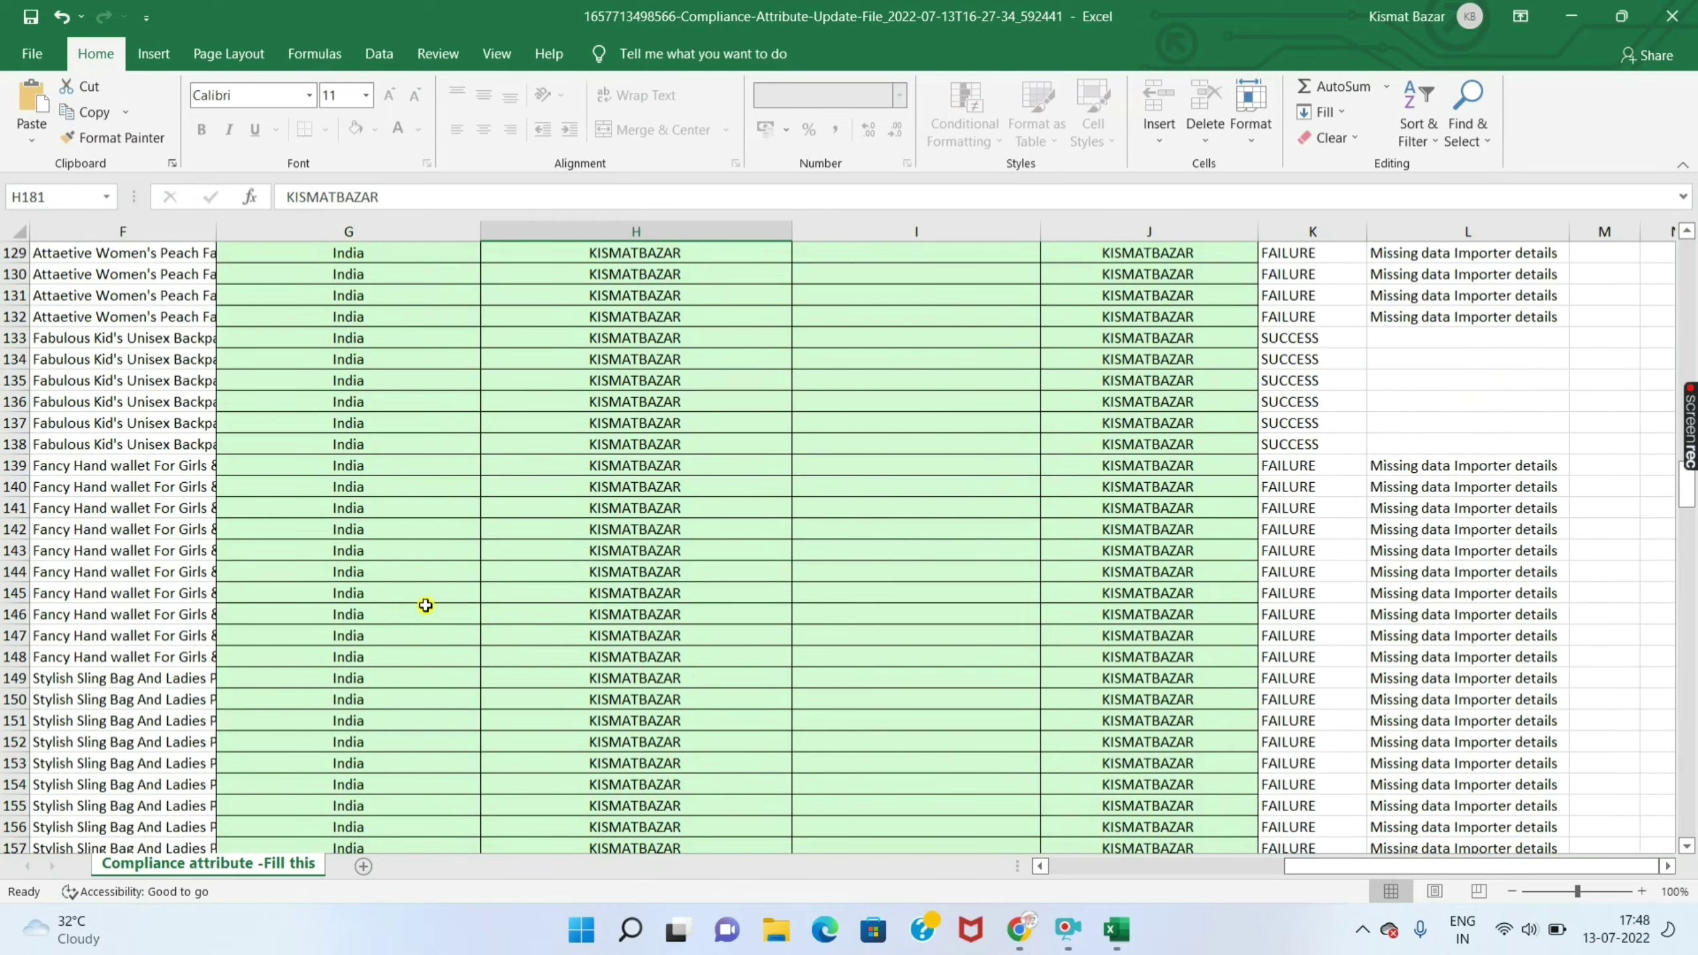
pyautogui.scroll(13, 431, 529)
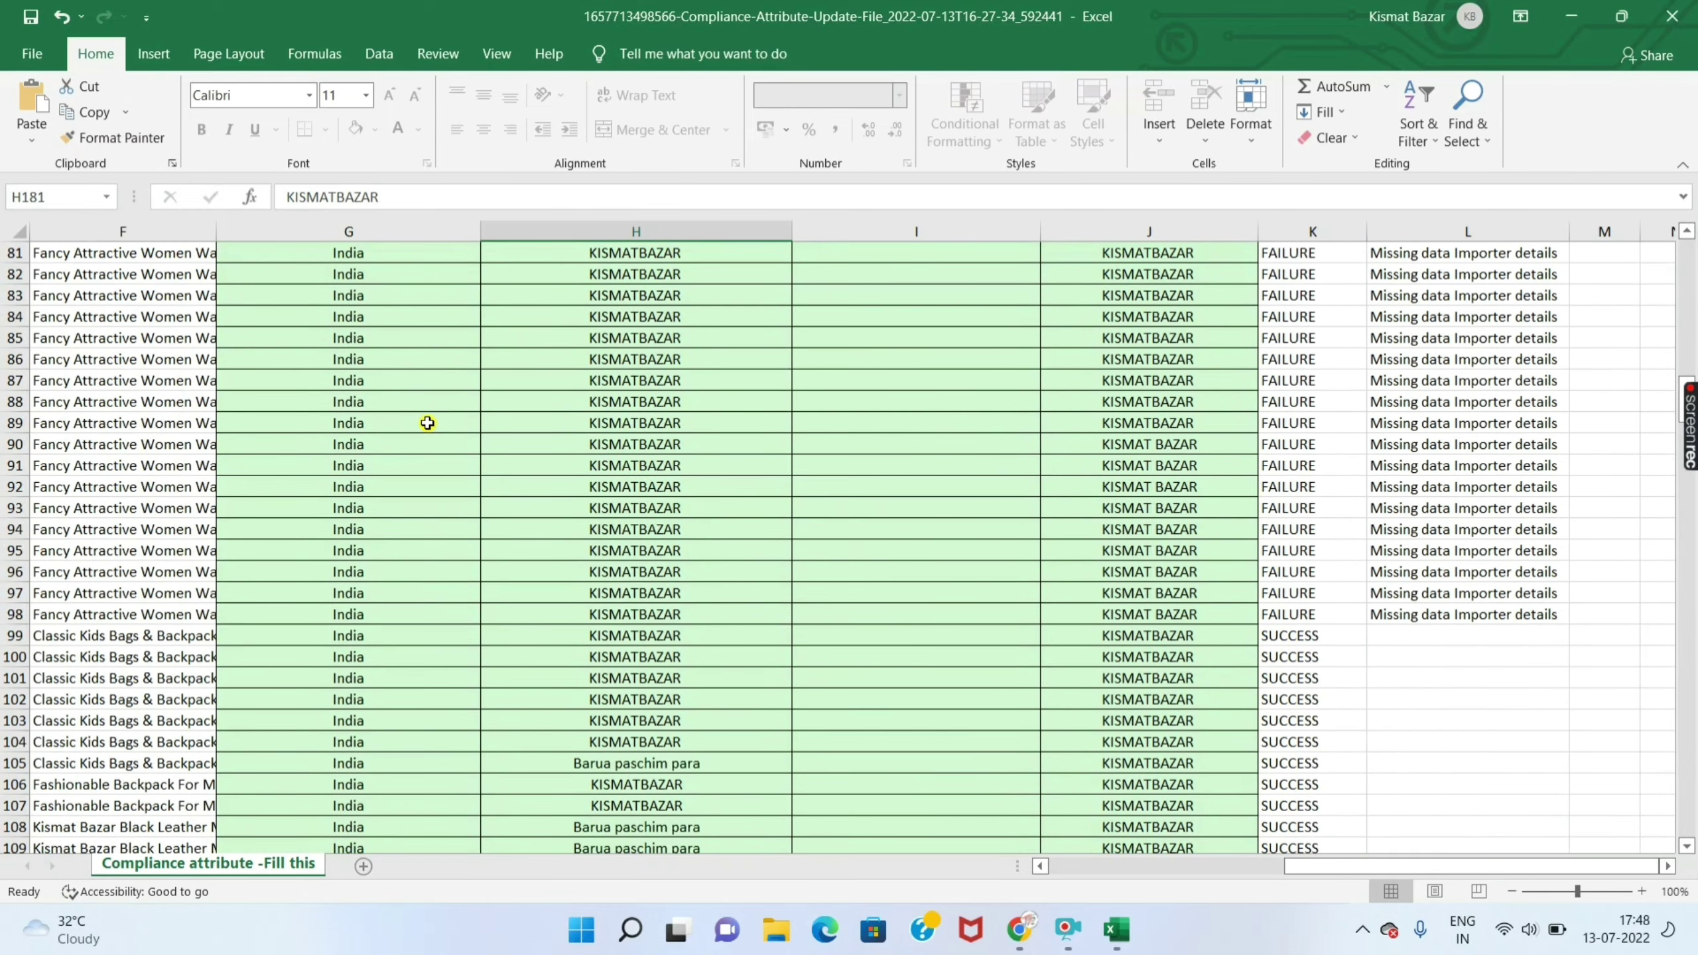
pyautogui.scroll(7, 424, 422)
pyautogui.scroll(-16, 554, 471)
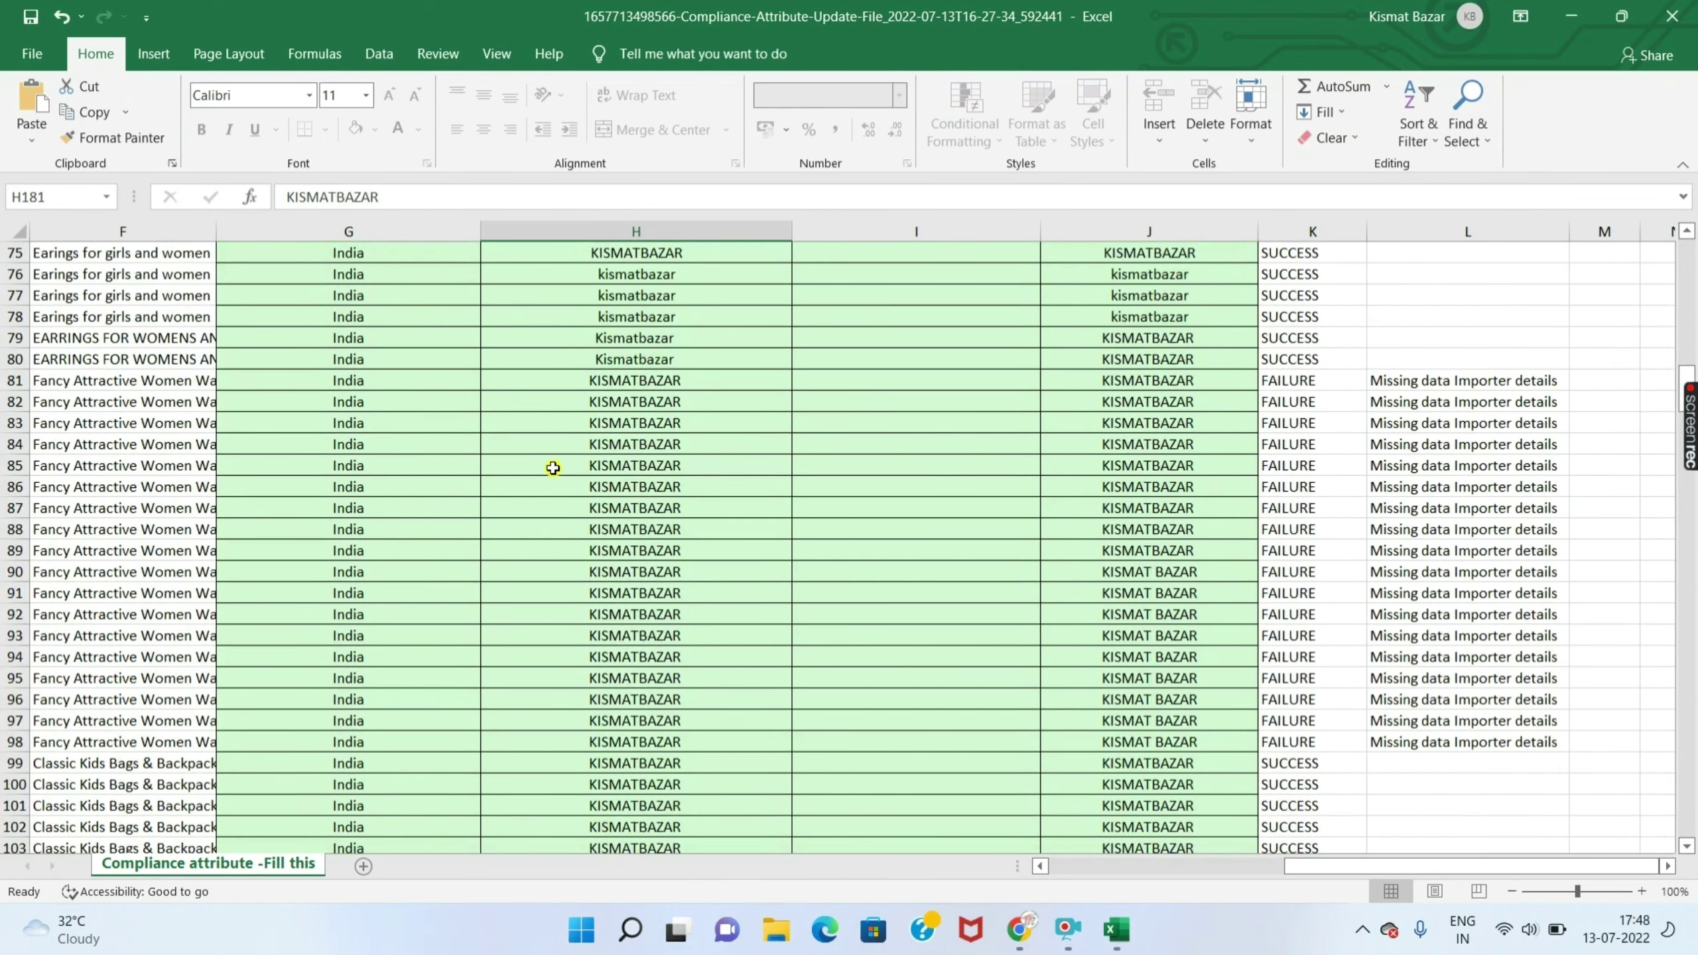
pyautogui.scroll(-6, 710, 550)
pyautogui.scroll(6, 710, 554)
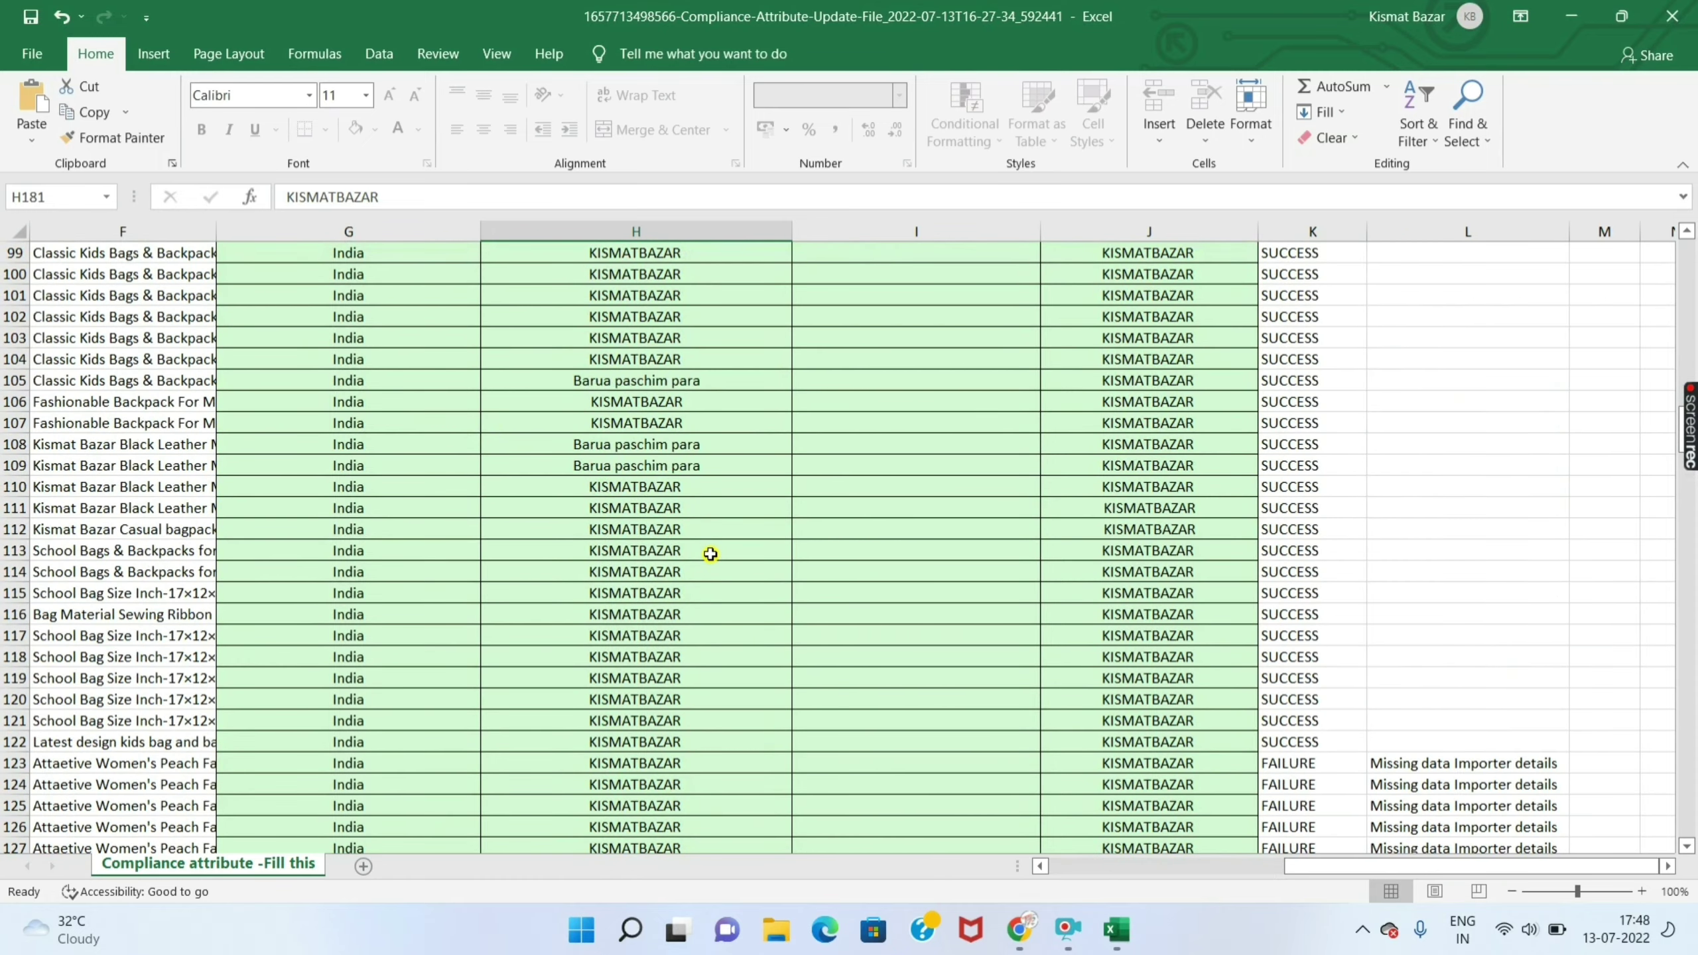
pyautogui.scroll(-3, 709, 554)
pyautogui.scroll(20, 699, 508)
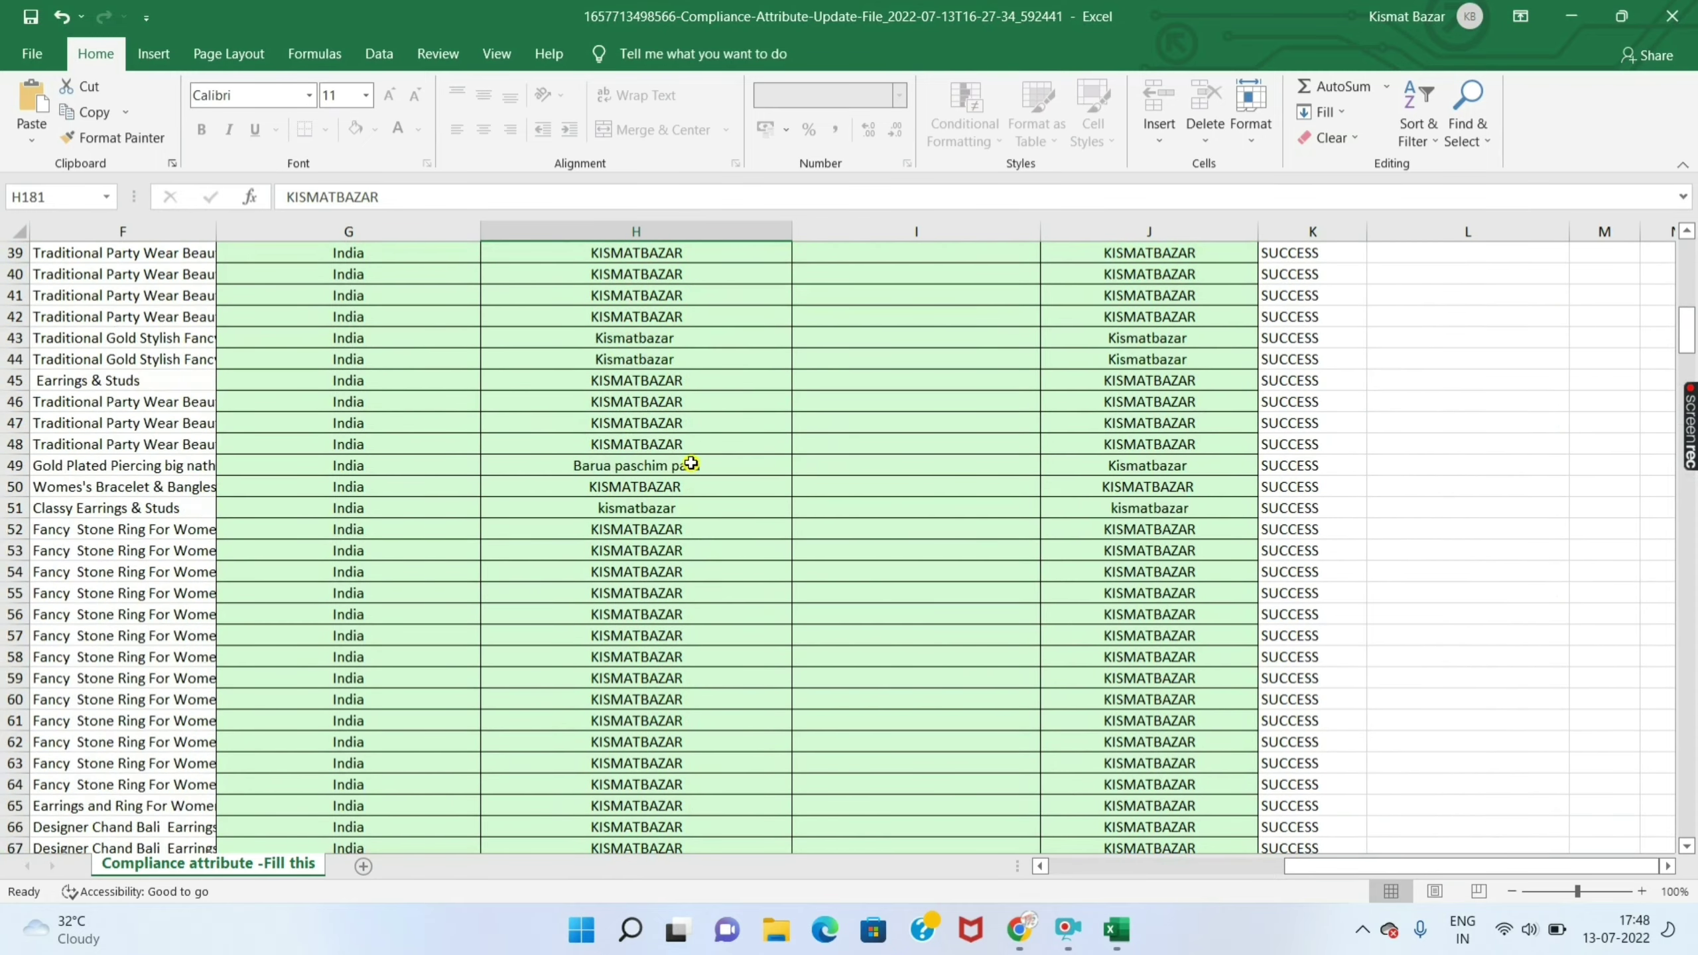
# Fill KISMATBAZAR from cell H4 down the whole Manufacturer Details column through row 352.
pyautogui.scroll(13, 690, 463)
pyautogui.click(688, 519)
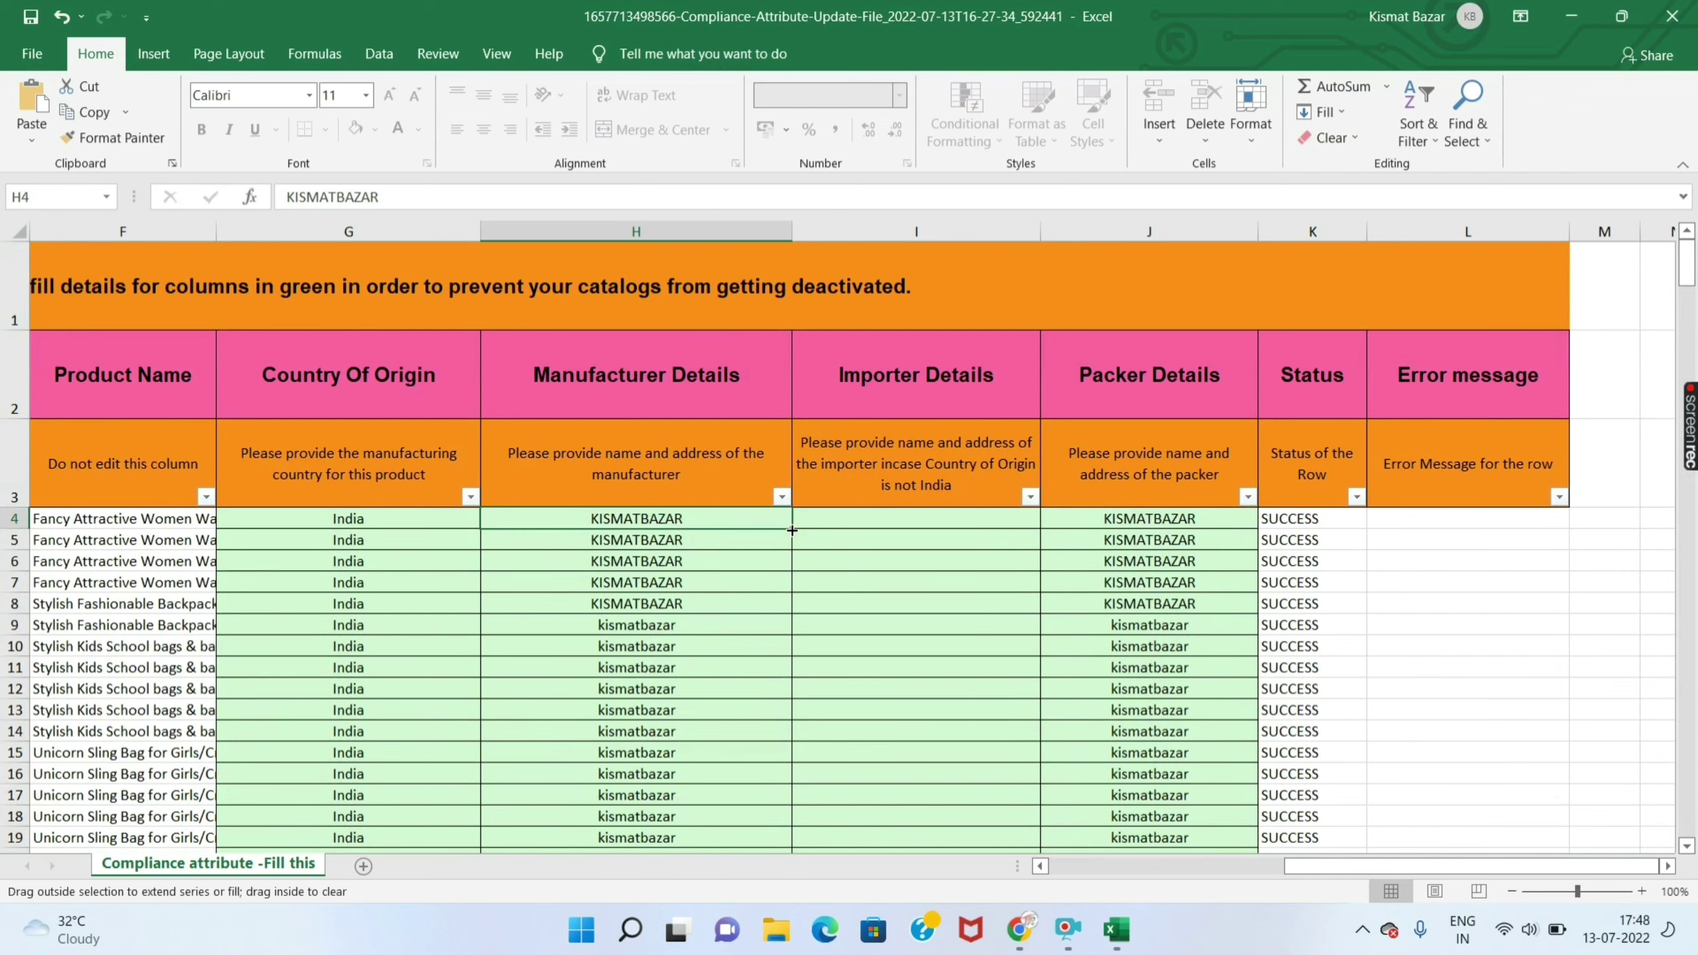
pyautogui.moveTo(791, 531); pyautogui.dragTo(805, 625)
# Fill KISMATBAZAR from cell J4 down the whole Packer Details column through row 352.
pyautogui.scroll(18, 716, 689)
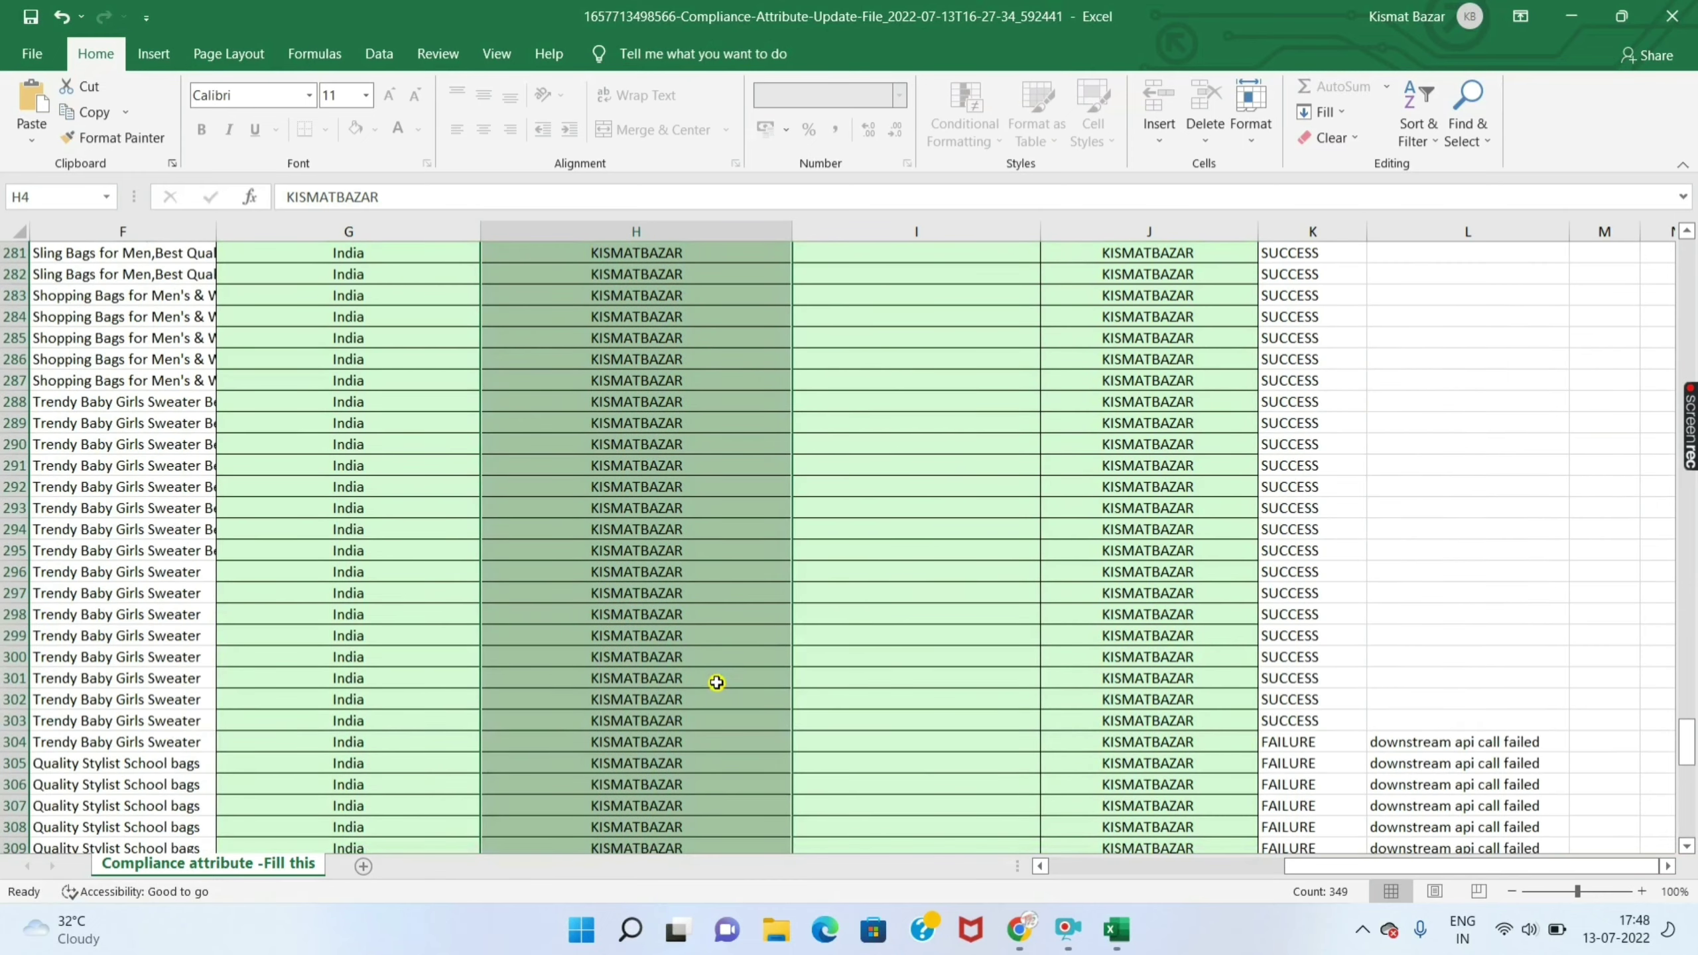
pyautogui.scroll(20, 736, 671)
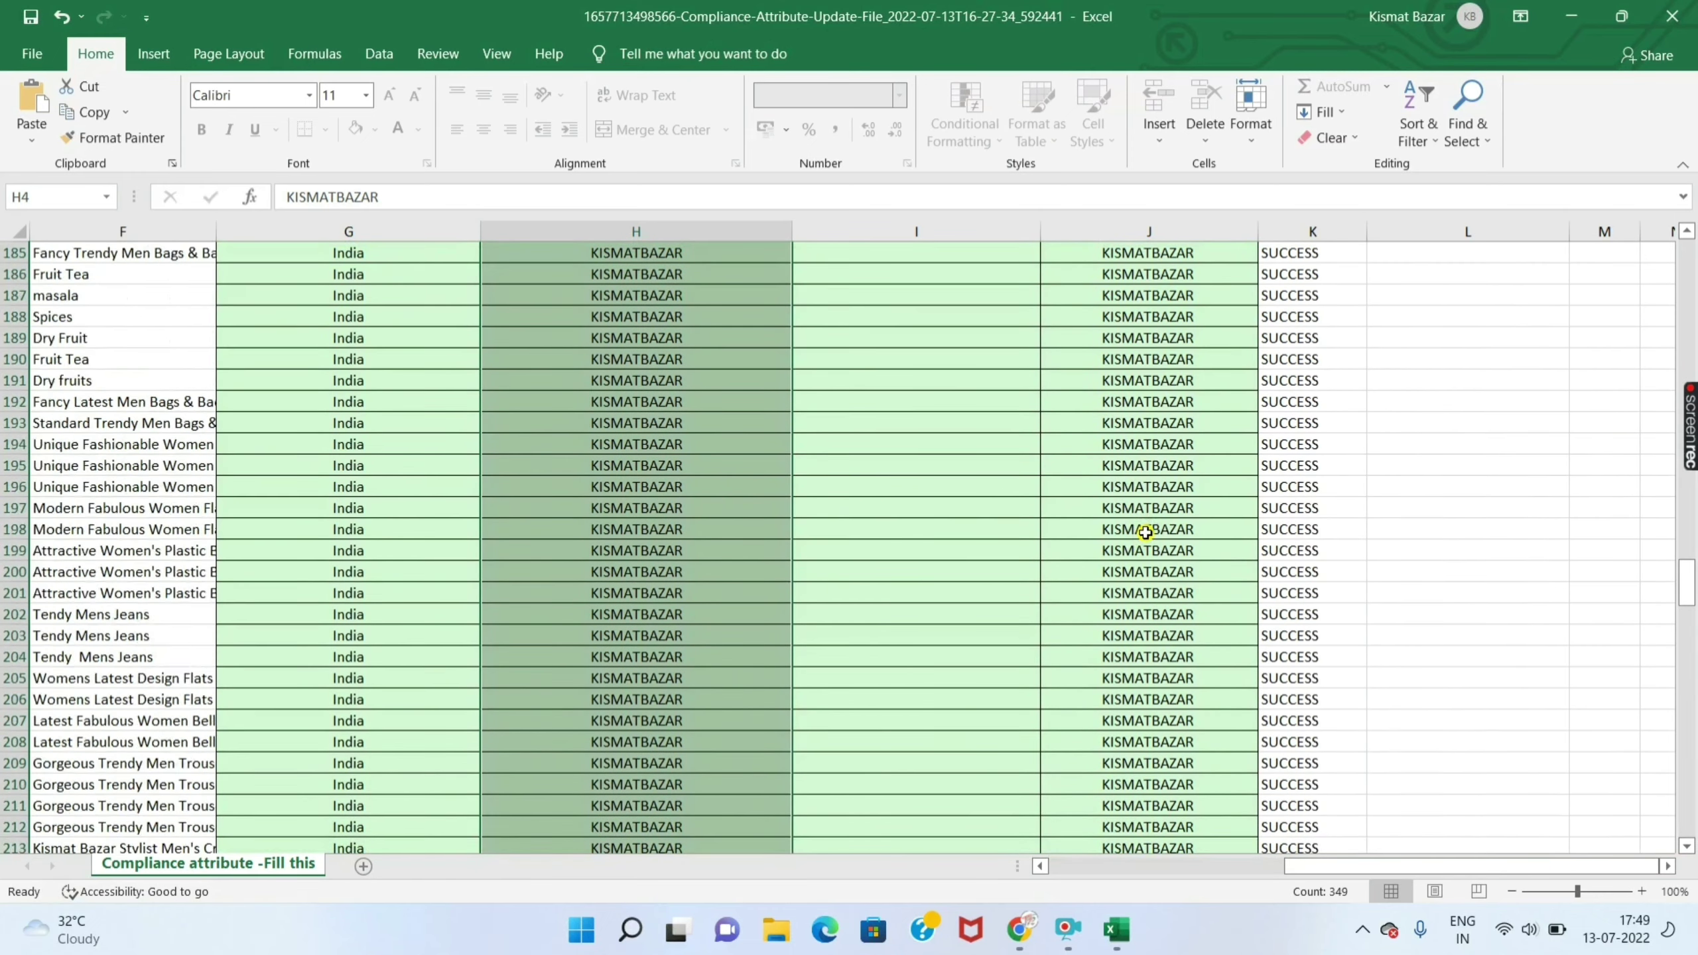
pyautogui.scroll(20, 1145, 532)
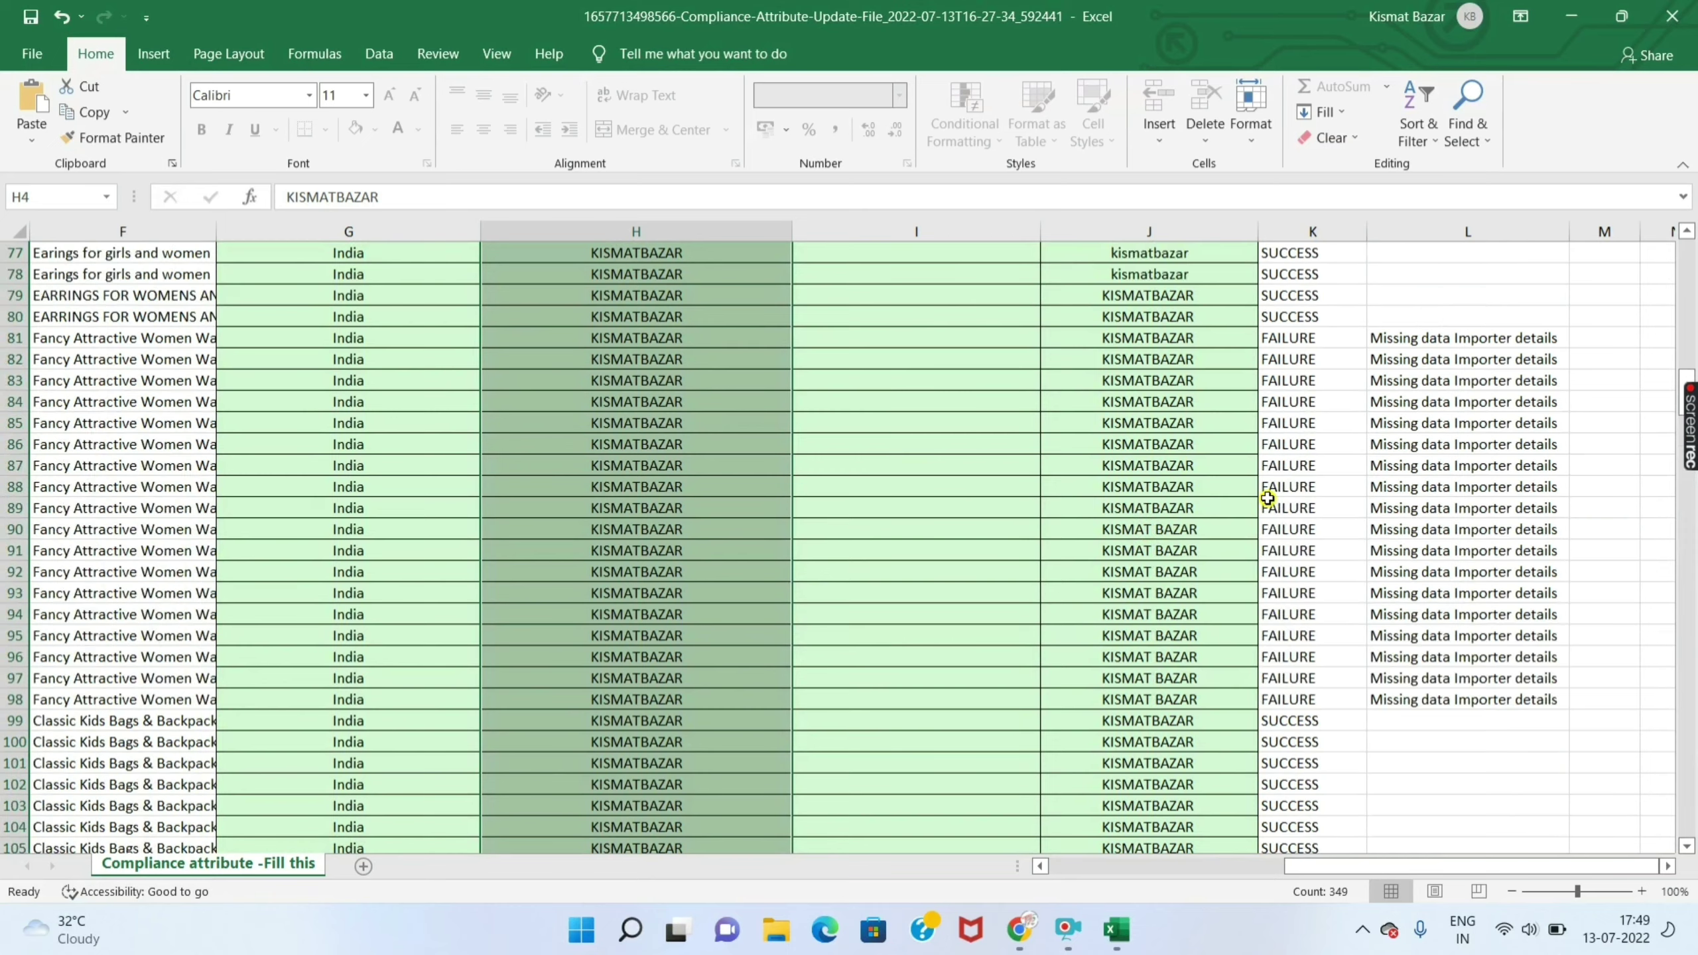
pyautogui.scroll(19, 1266, 498)
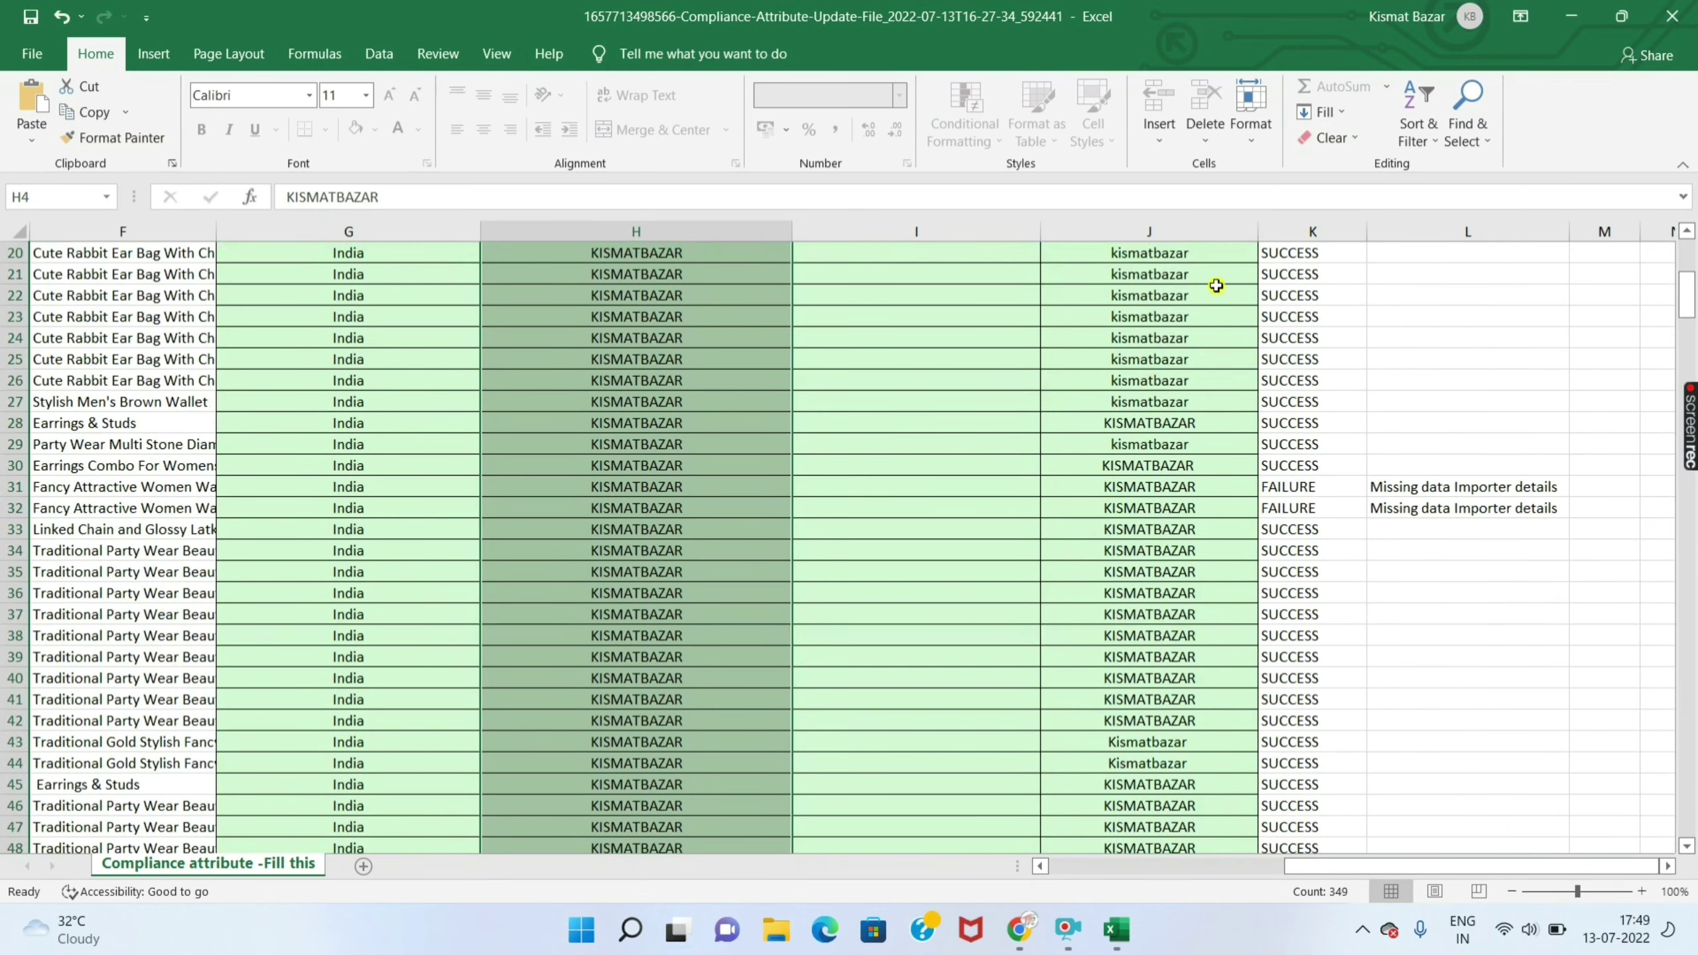
pyautogui.scroll(7, 1215, 286)
pyautogui.click(1184, 522)
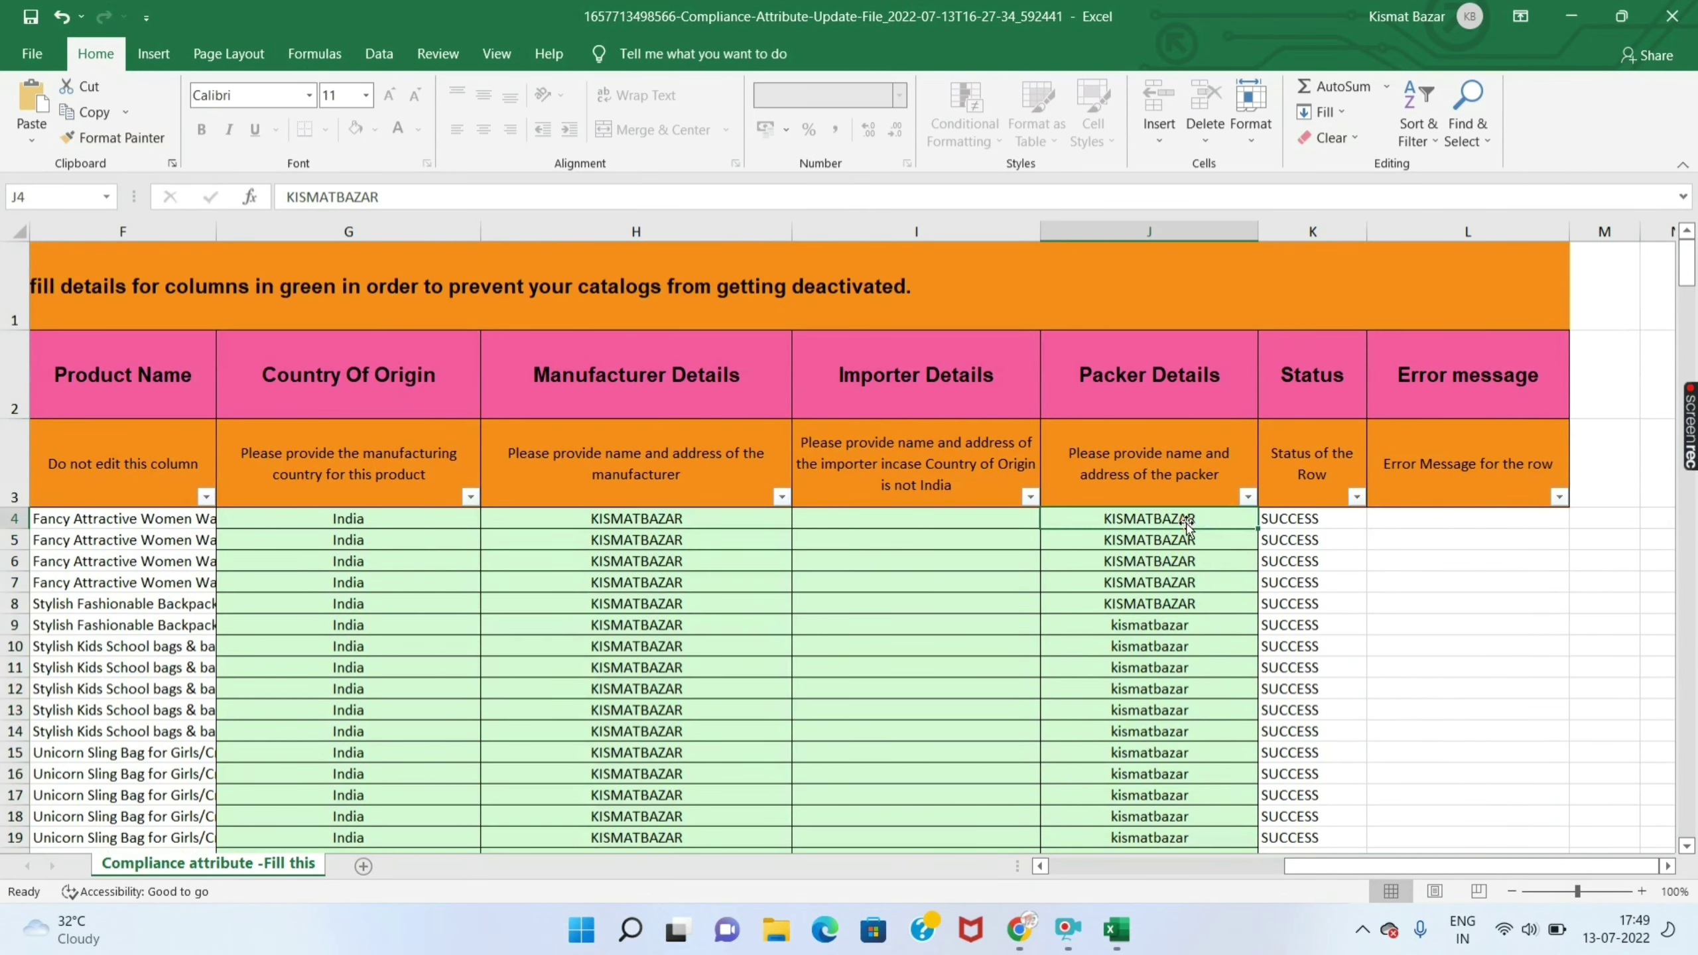
pyautogui.moveTo(1257, 531)
pyautogui.mouseDown()
pyautogui.moveTo(1263, 950)
pyautogui.moveTo(1238, 796)
pyautogui.mouseUp()
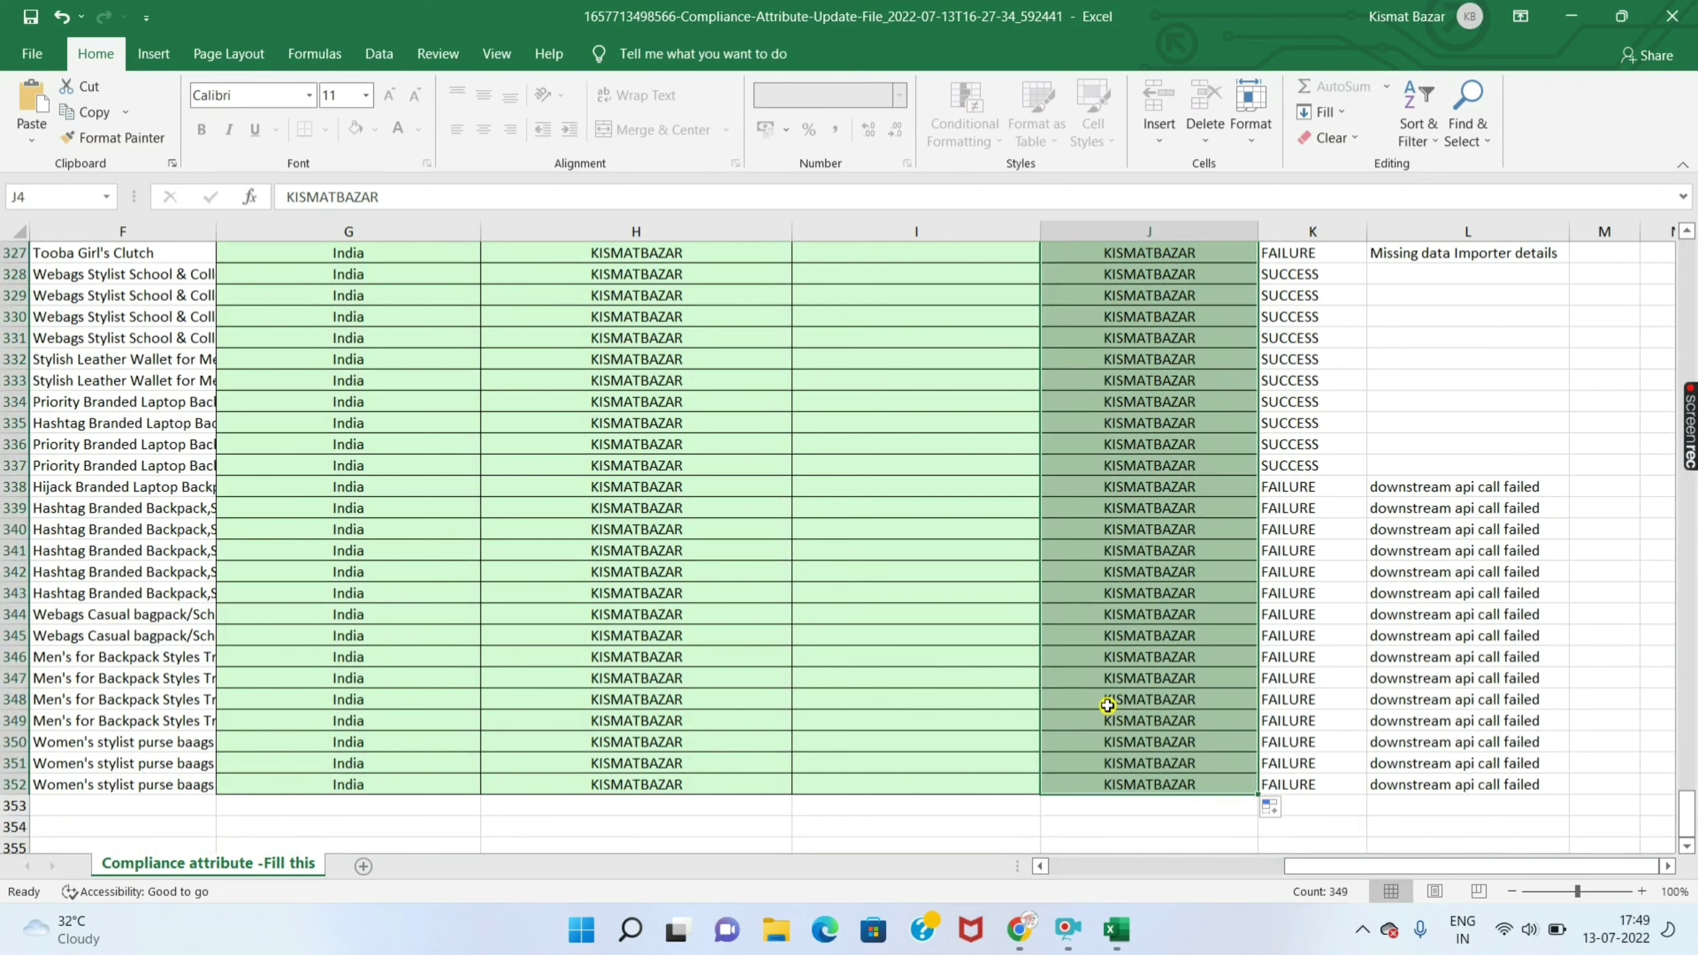
pyautogui.click(1170, 826)
# Review the Status and Error message entries of the rows near the end of the sheet.
pyautogui.scroll(20, 1372, 724)
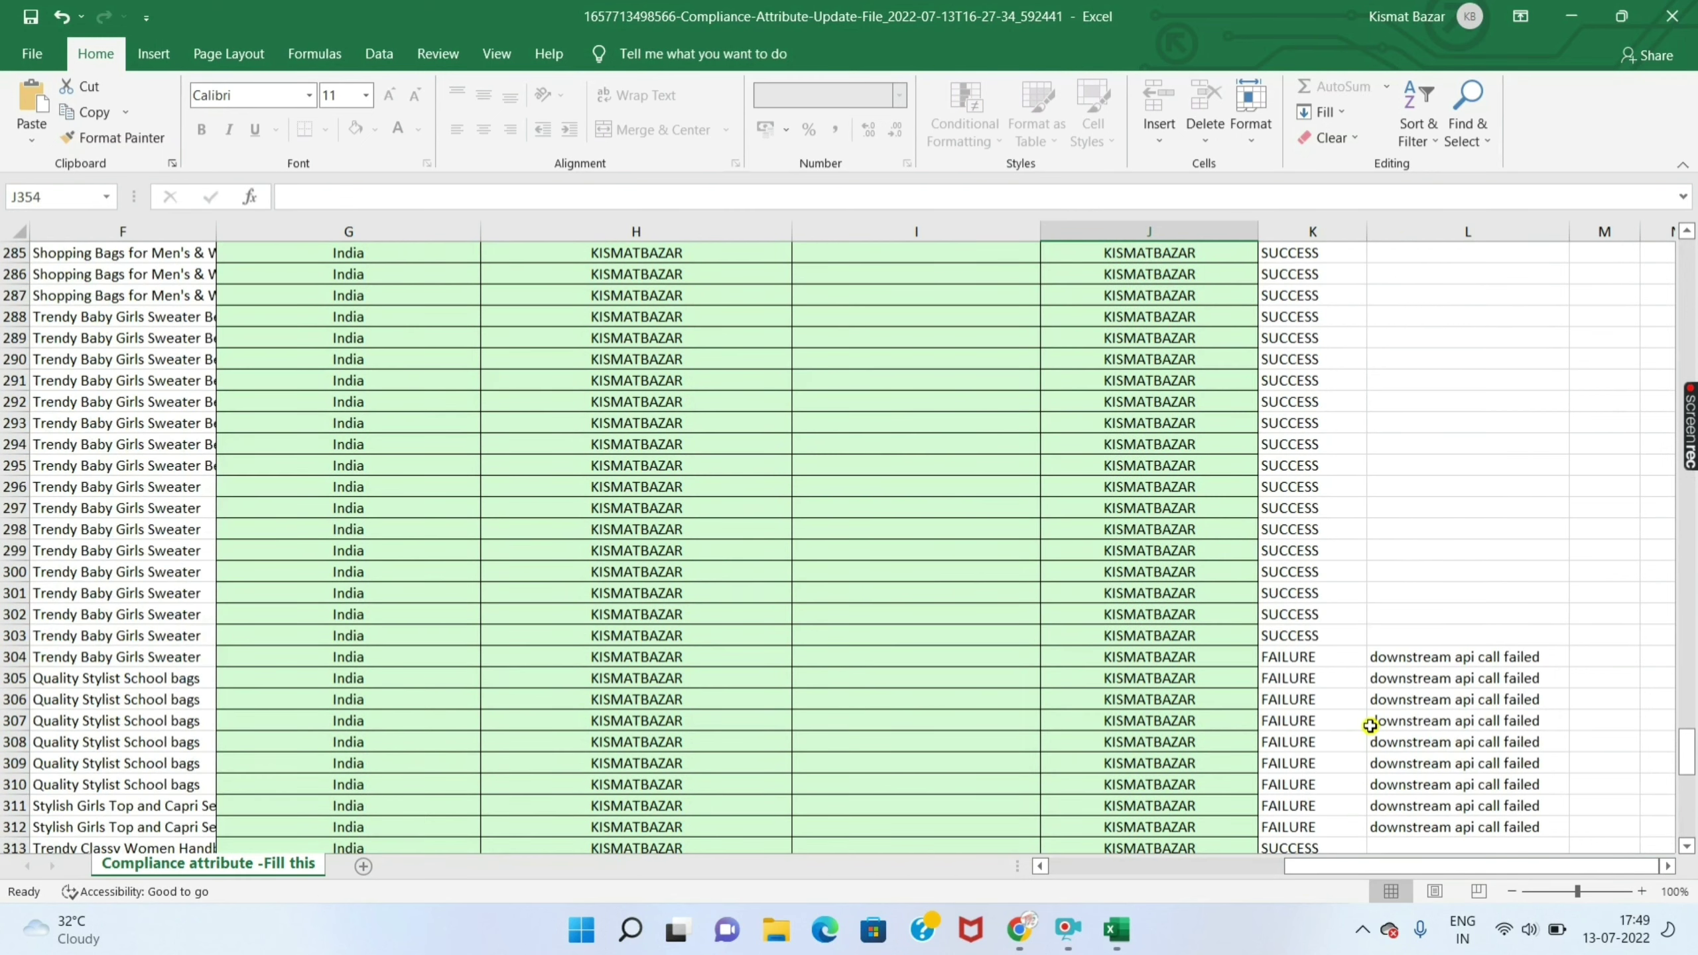
pyautogui.scroll(-20, 1386, 664)
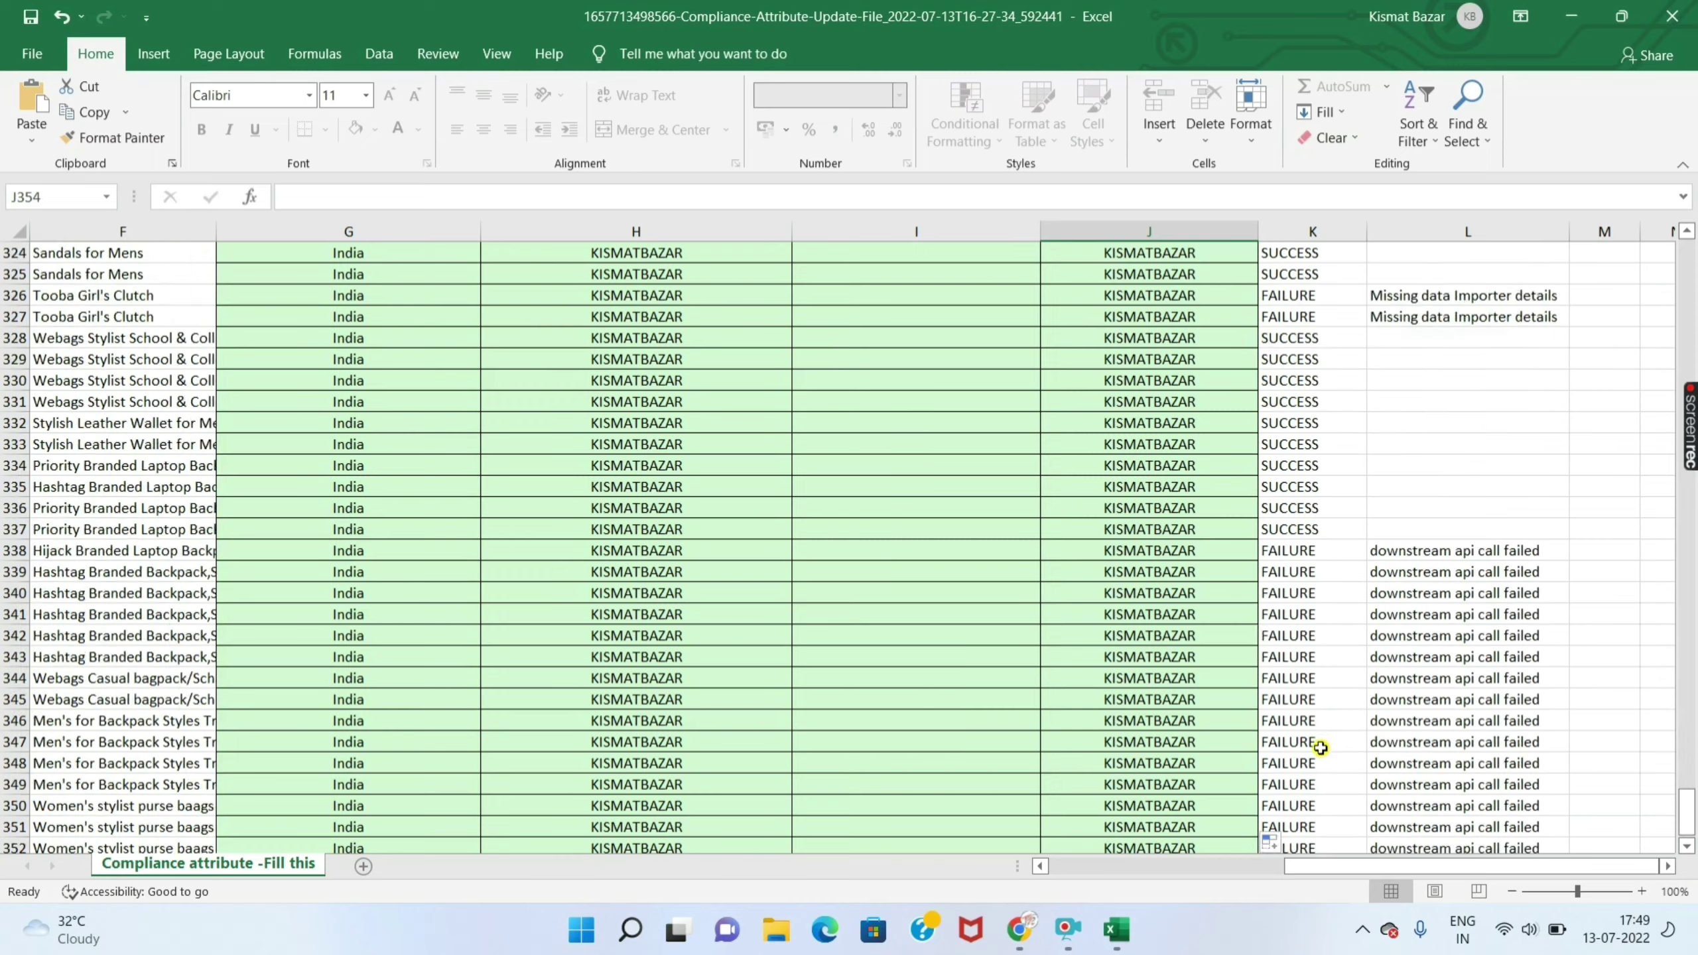
pyautogui.scroll(6, 1324, 668)
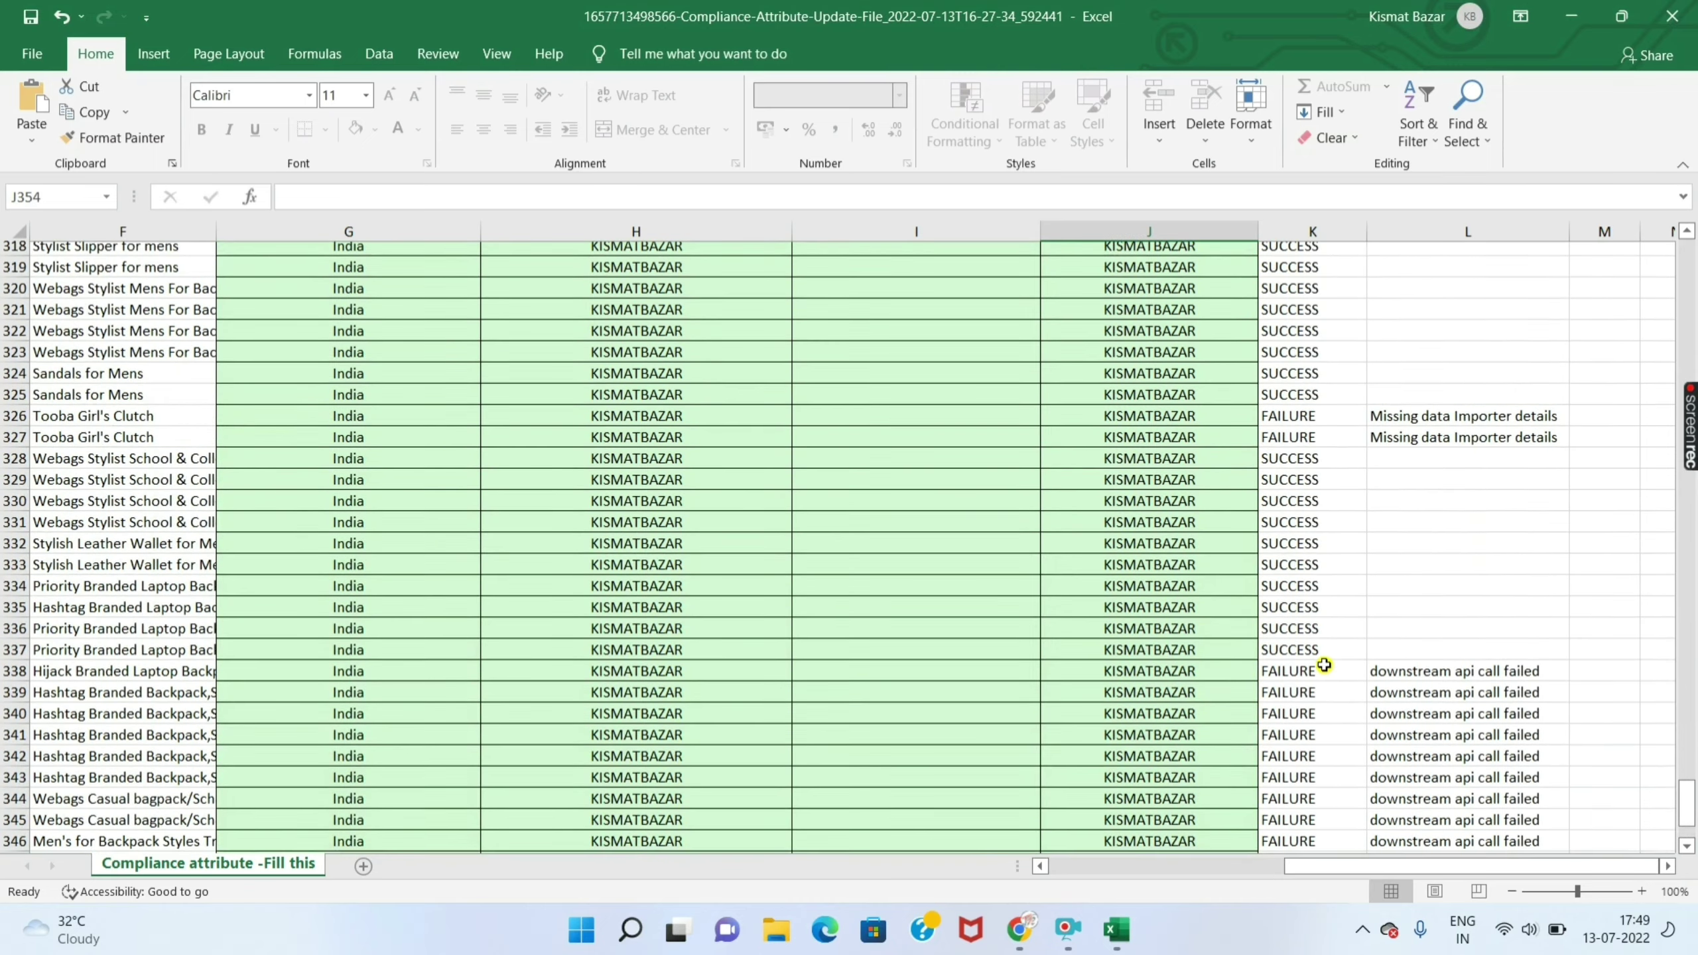
# Check the failed rows' Status and Error message entries, and close both open compliance workbooks.
pyautogui.scroll(-4, 1324, 664)
pyautogui.scroll(18, 1343, 636)
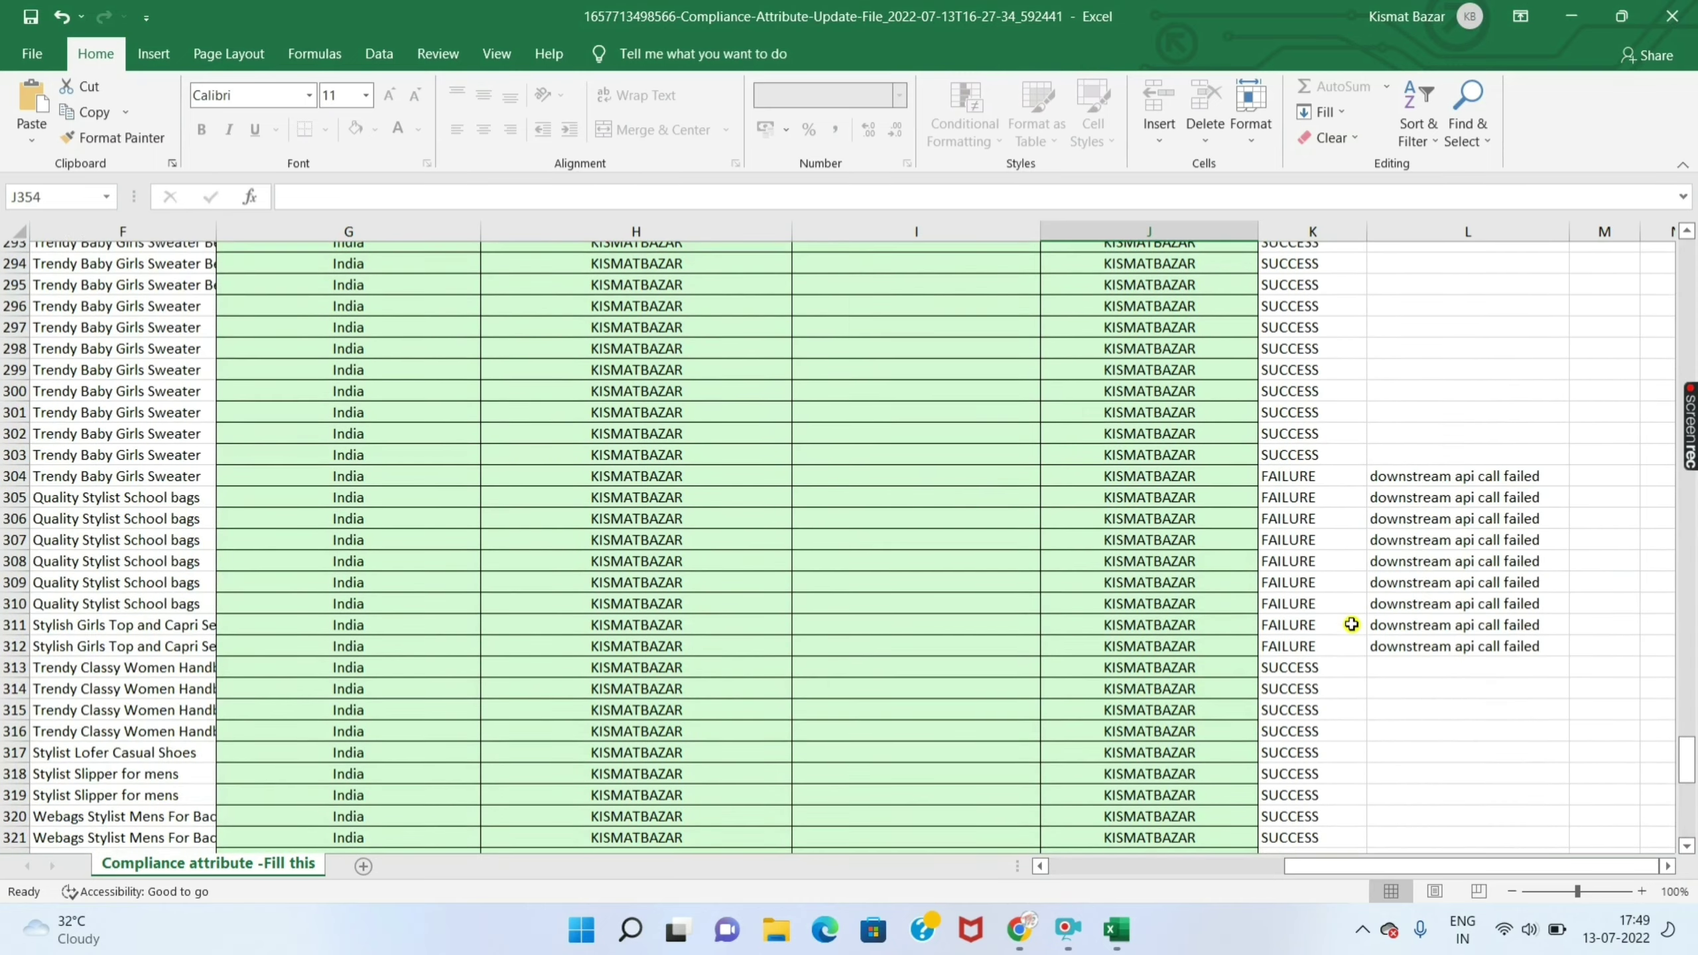
pyautogui.scroll(6, 1351, 624)
pyautogui.scroll(-11, 720, 568)
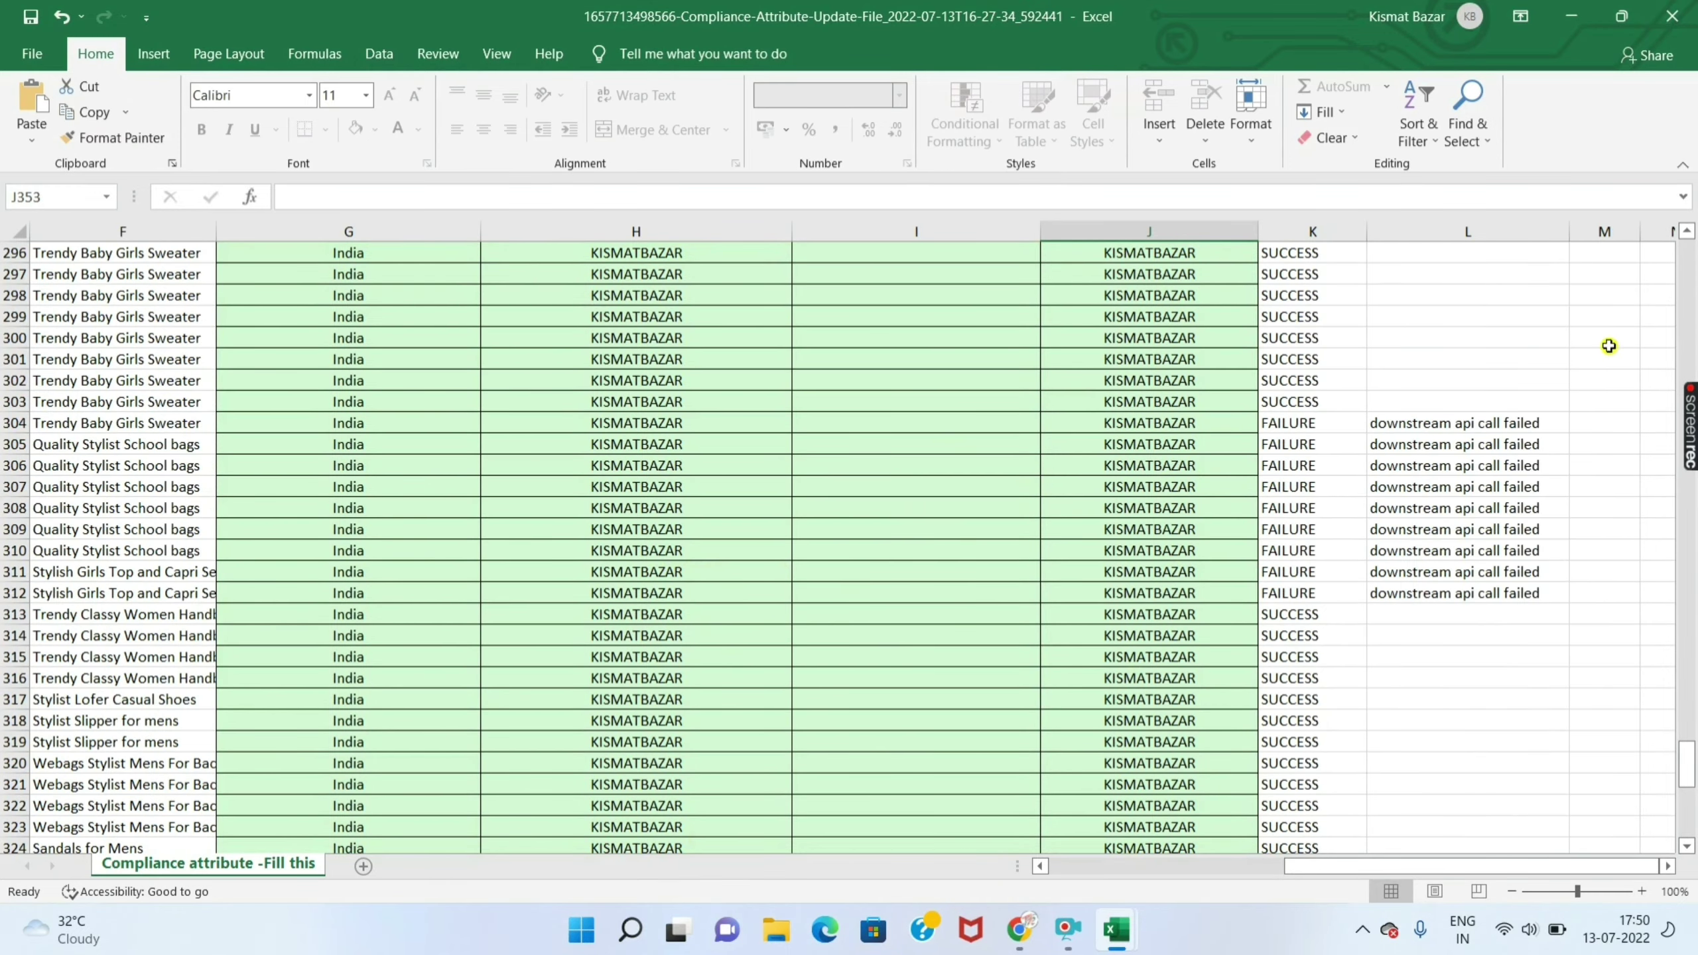
pyautogui.click(1671, 16)
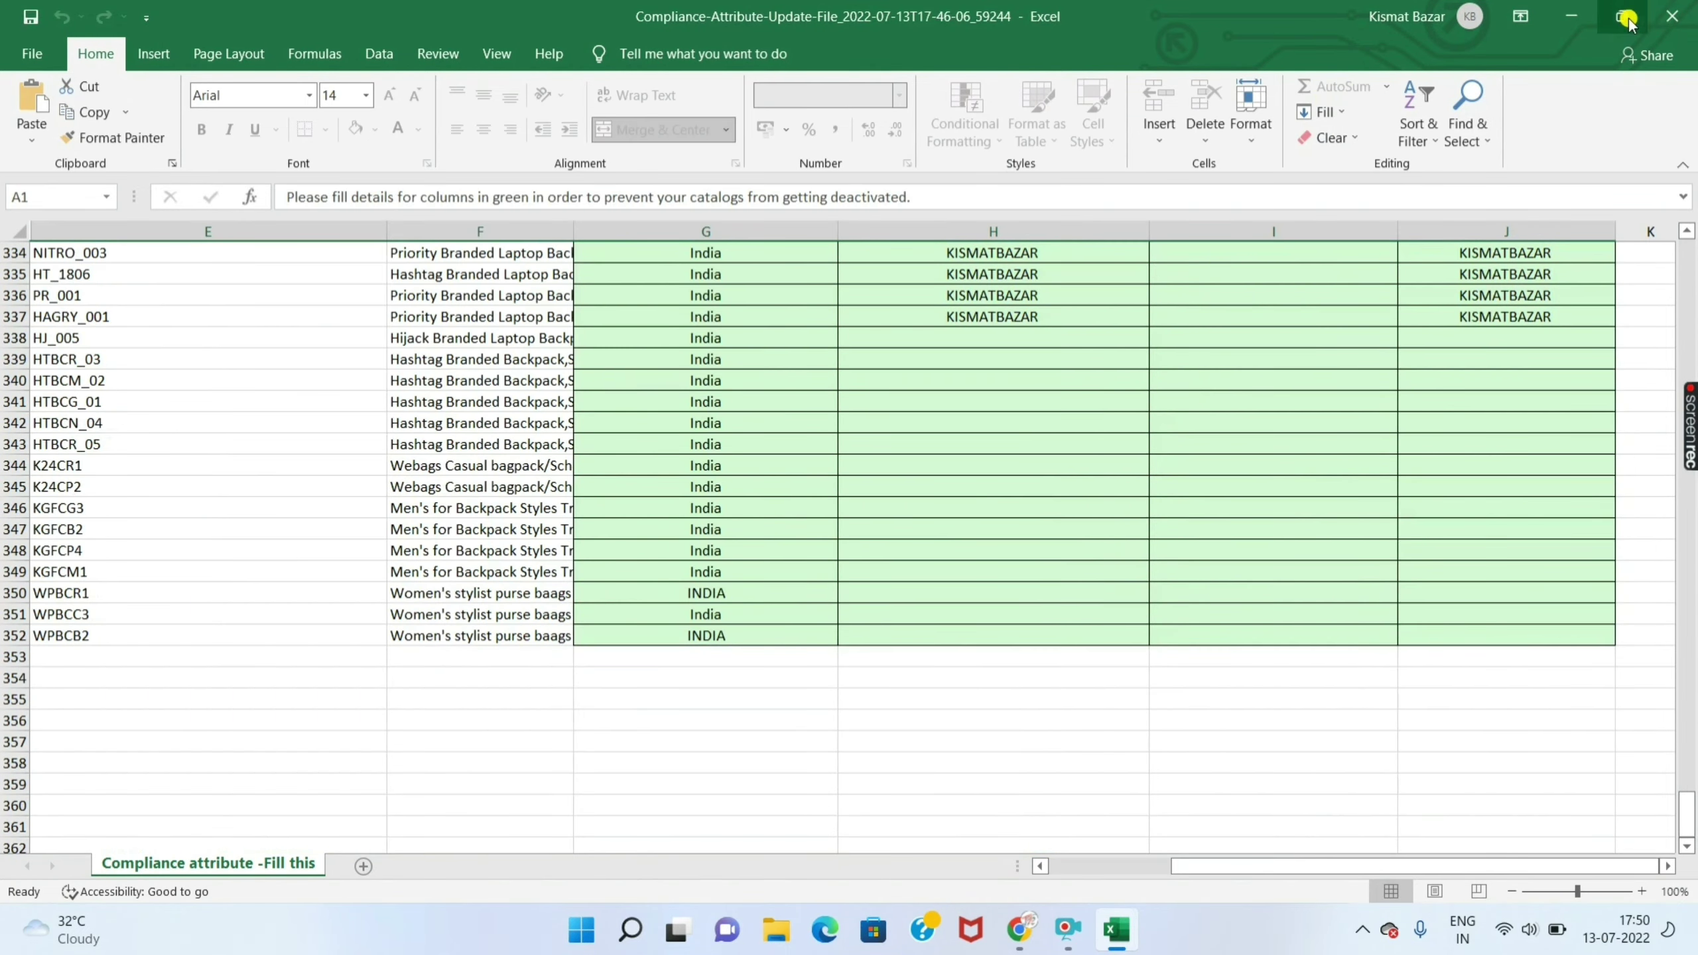
pyautogui.click(1671, 16)
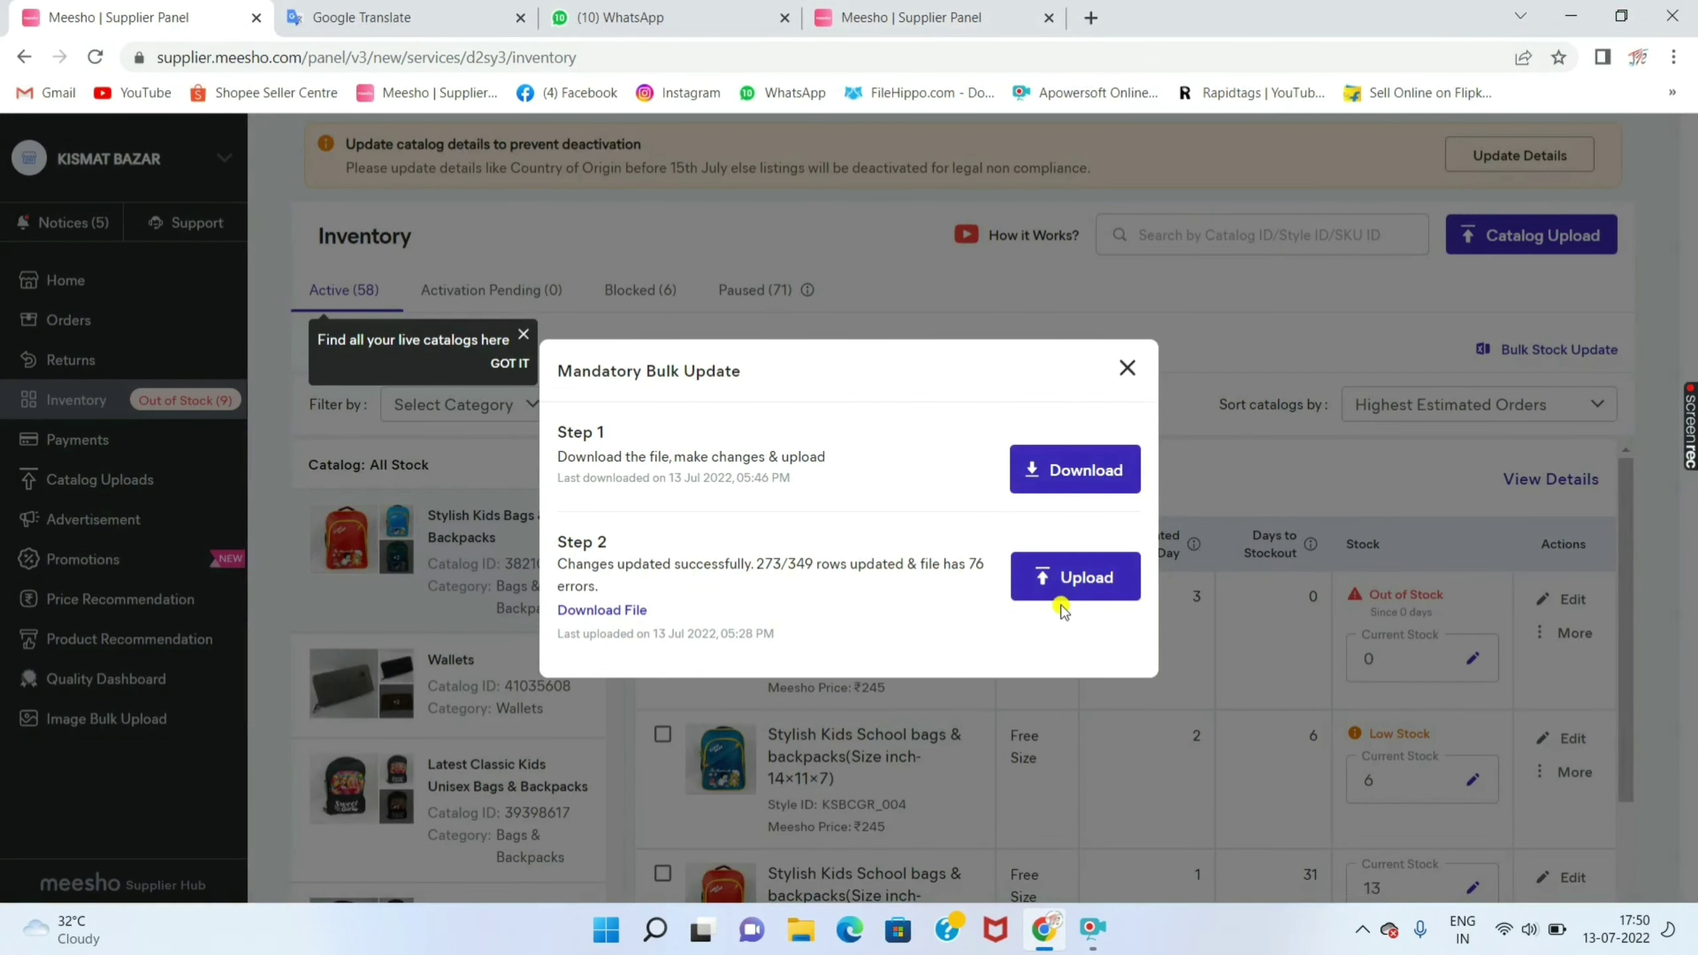
pyautogui.click(1103, 579)
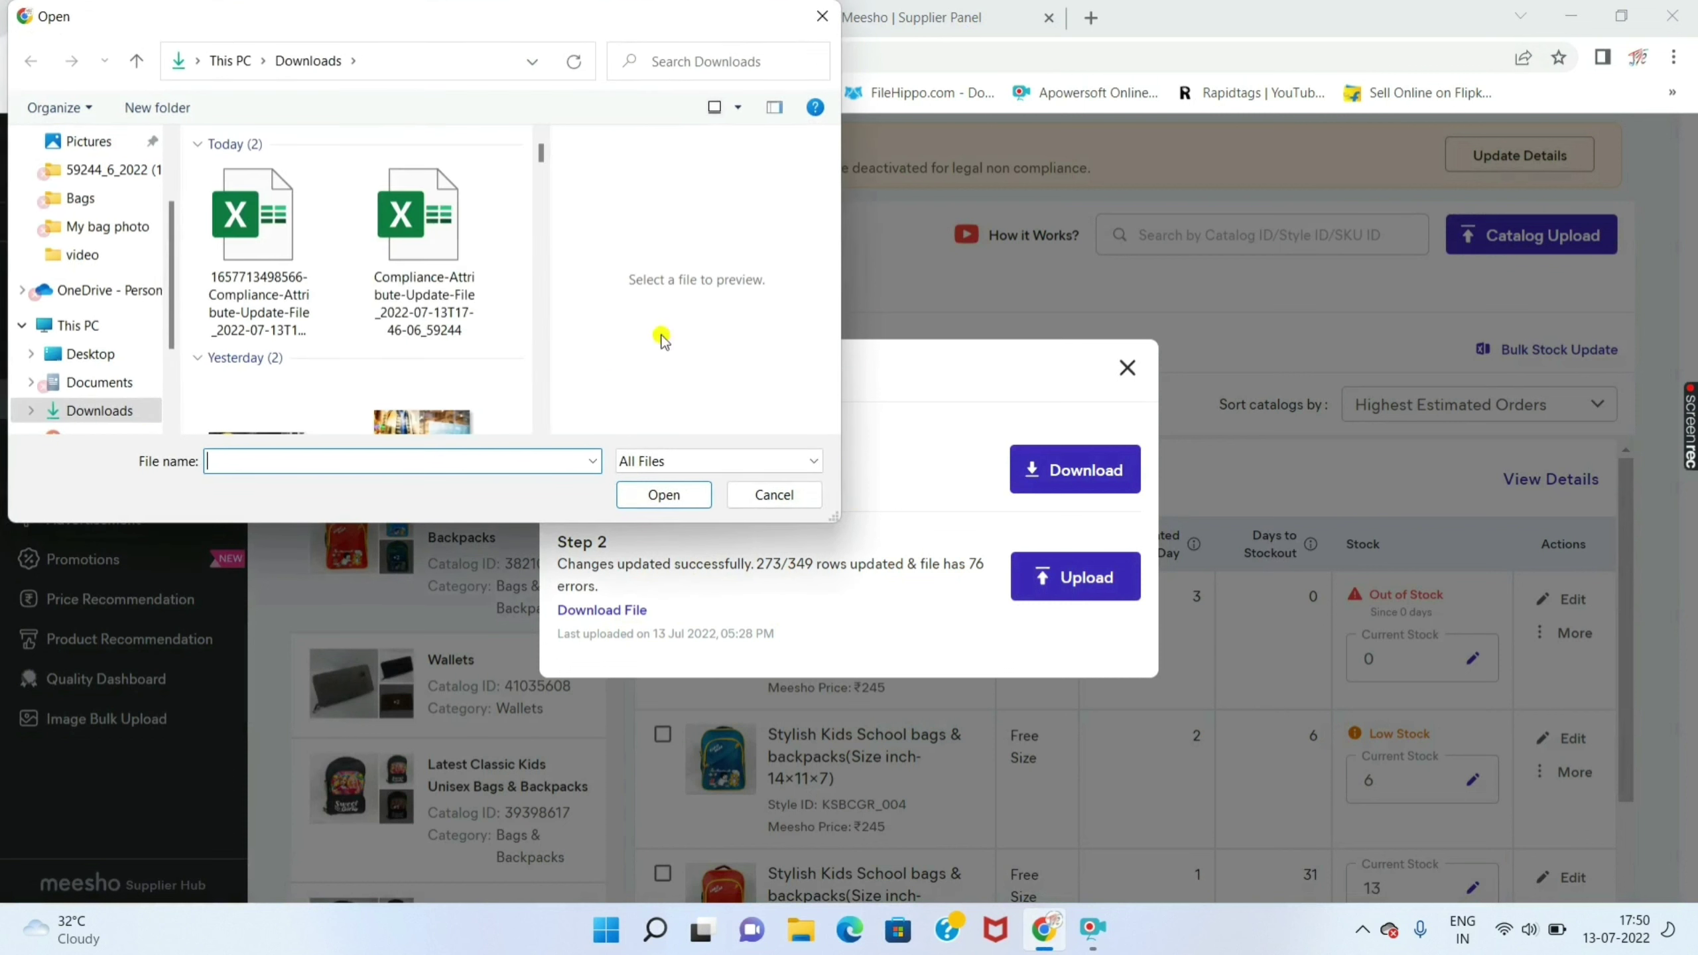
pyautogui.click(249, 279)
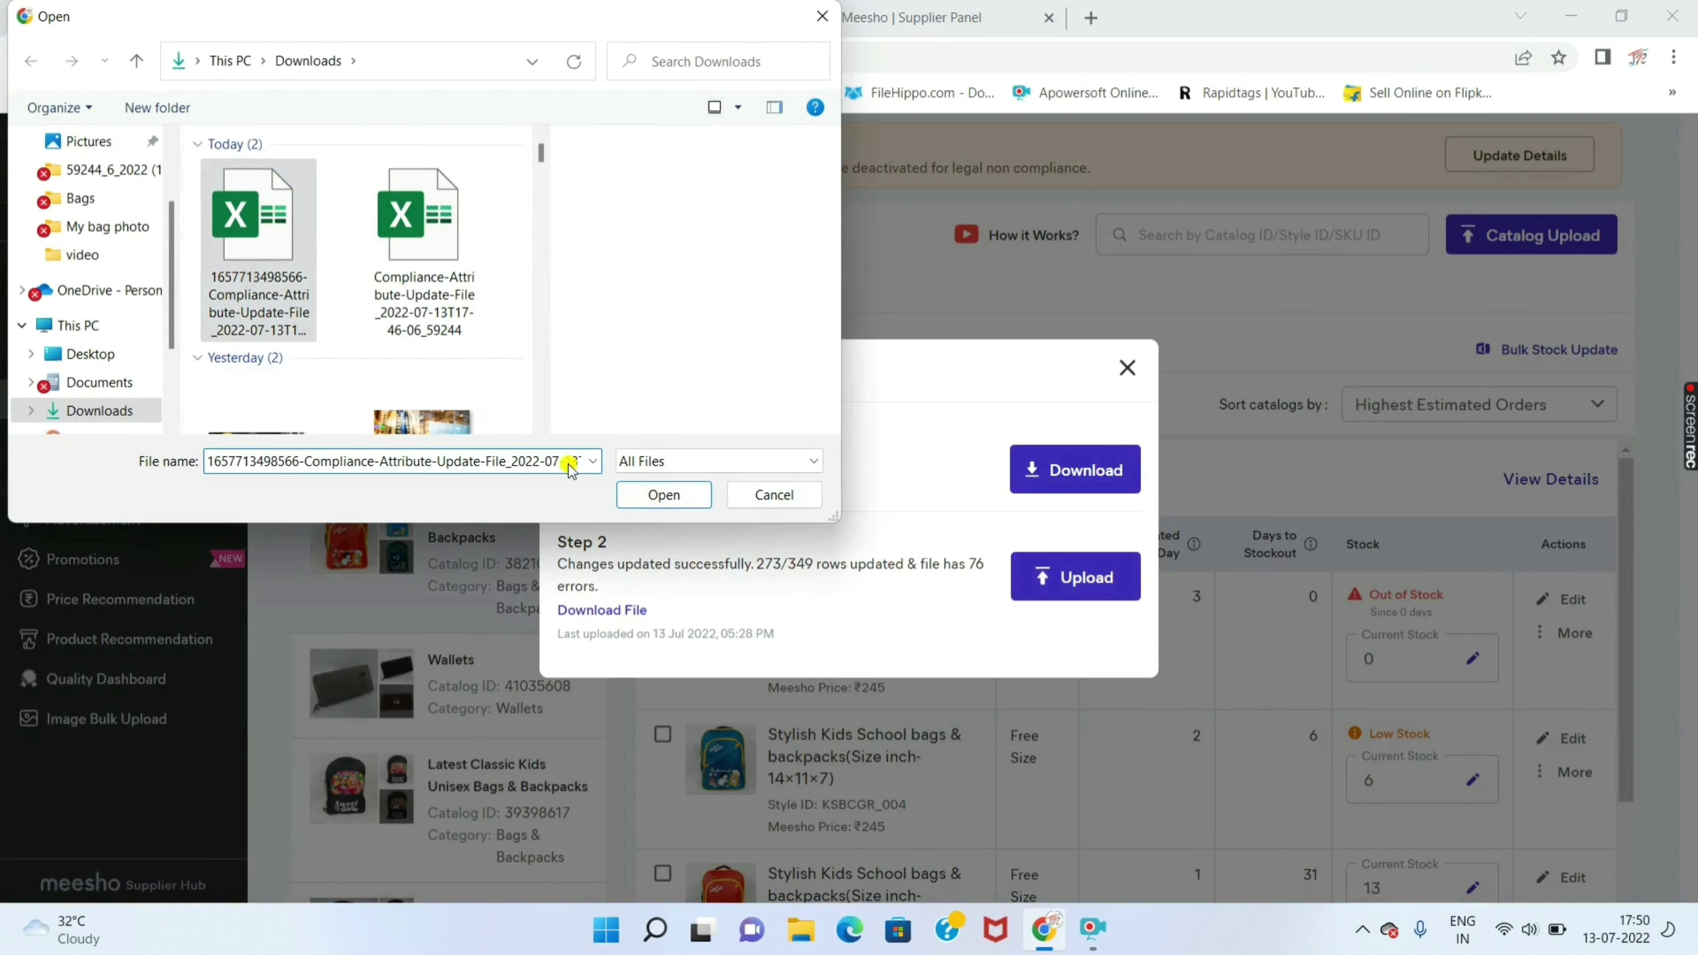
pyautogui.click(664, 495)
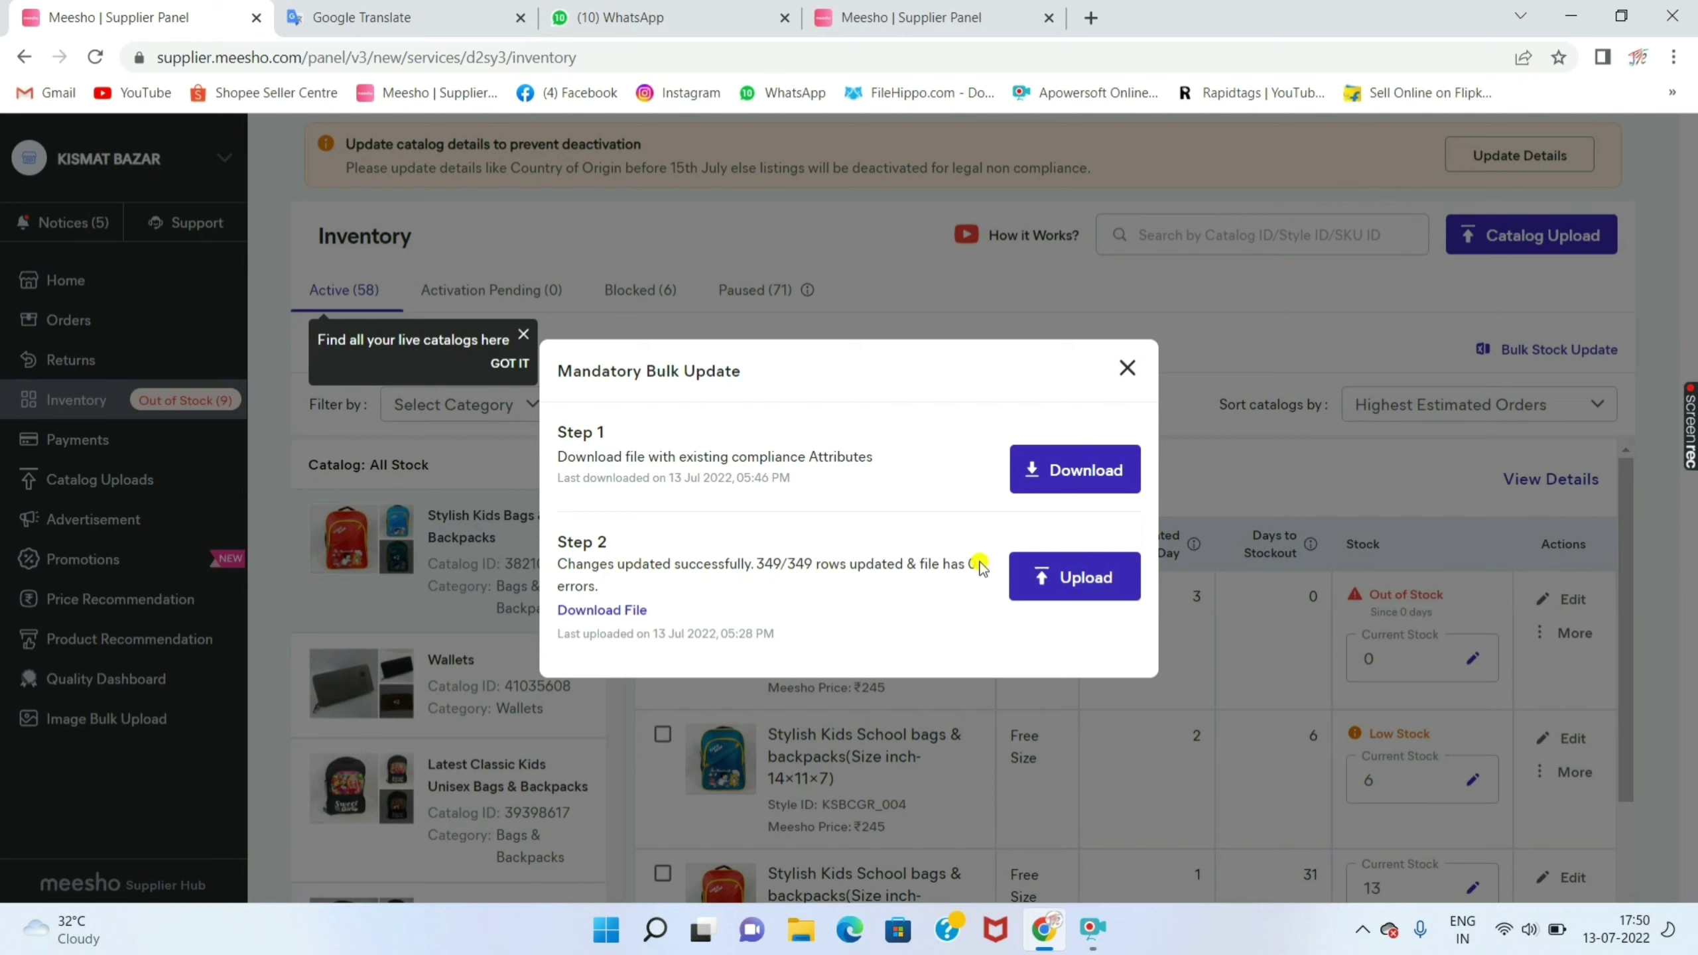
# Download the processed result file from Step 2 of the bulk update, open it in Excel and enable editing.
pyautogui.click(618, 610)
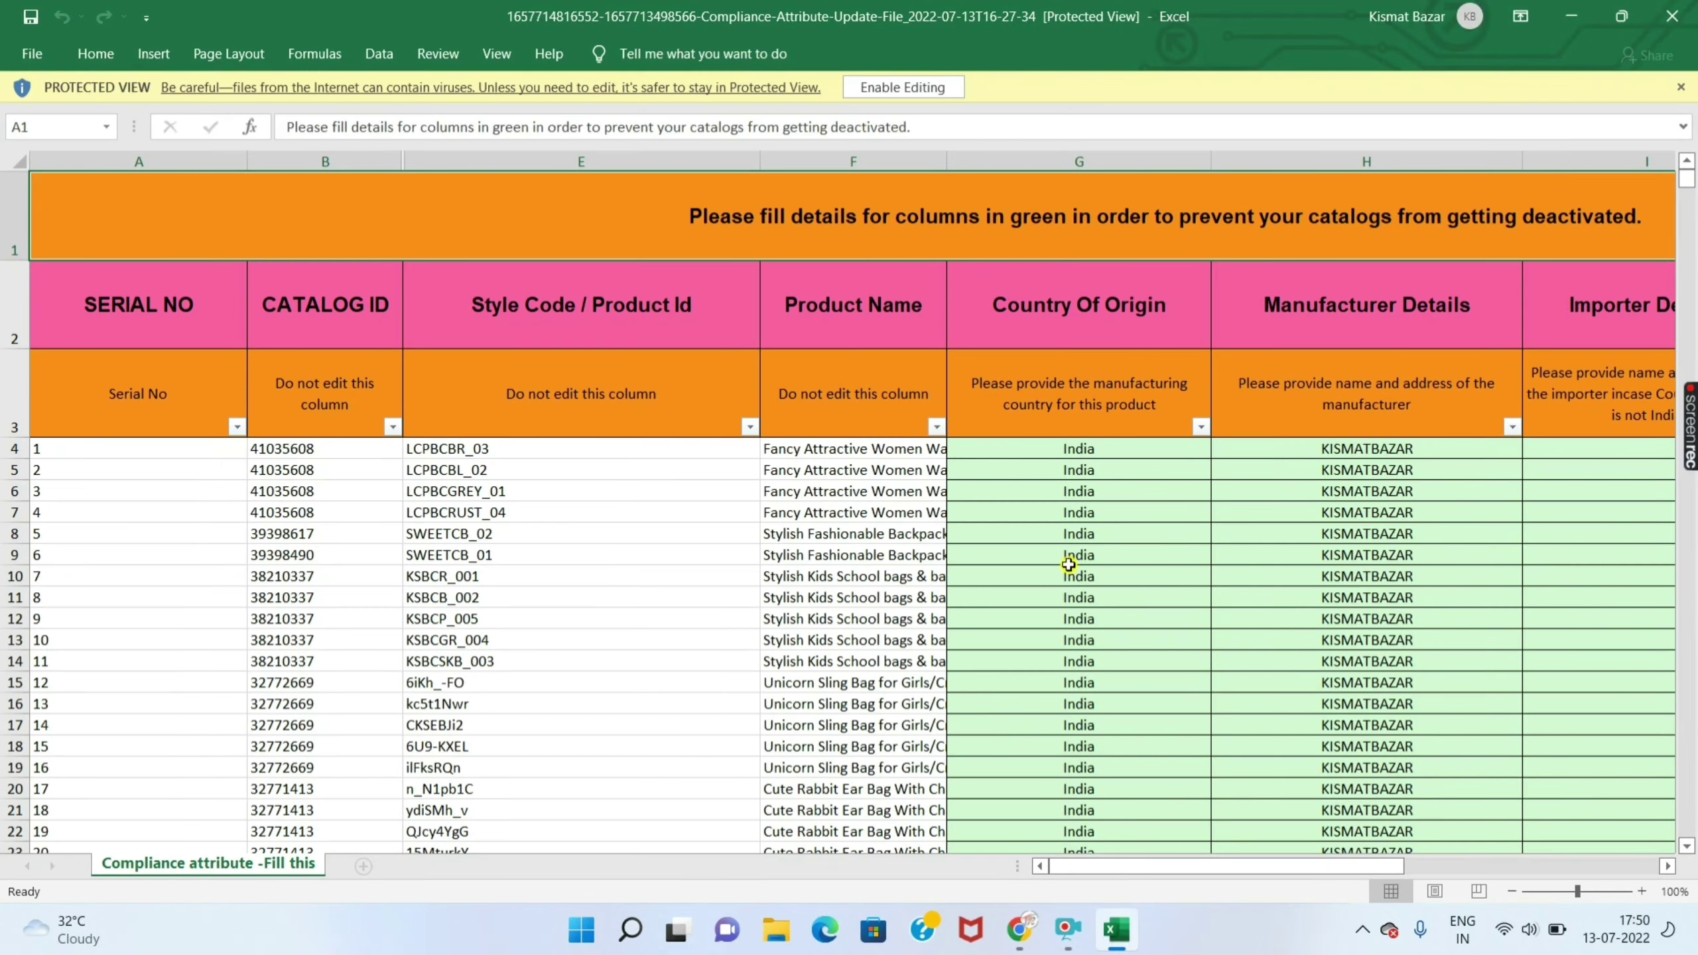
pyautogui.scroll(-11, 1072, 621)
pyautogui.scroll(-20, 1071, 621)
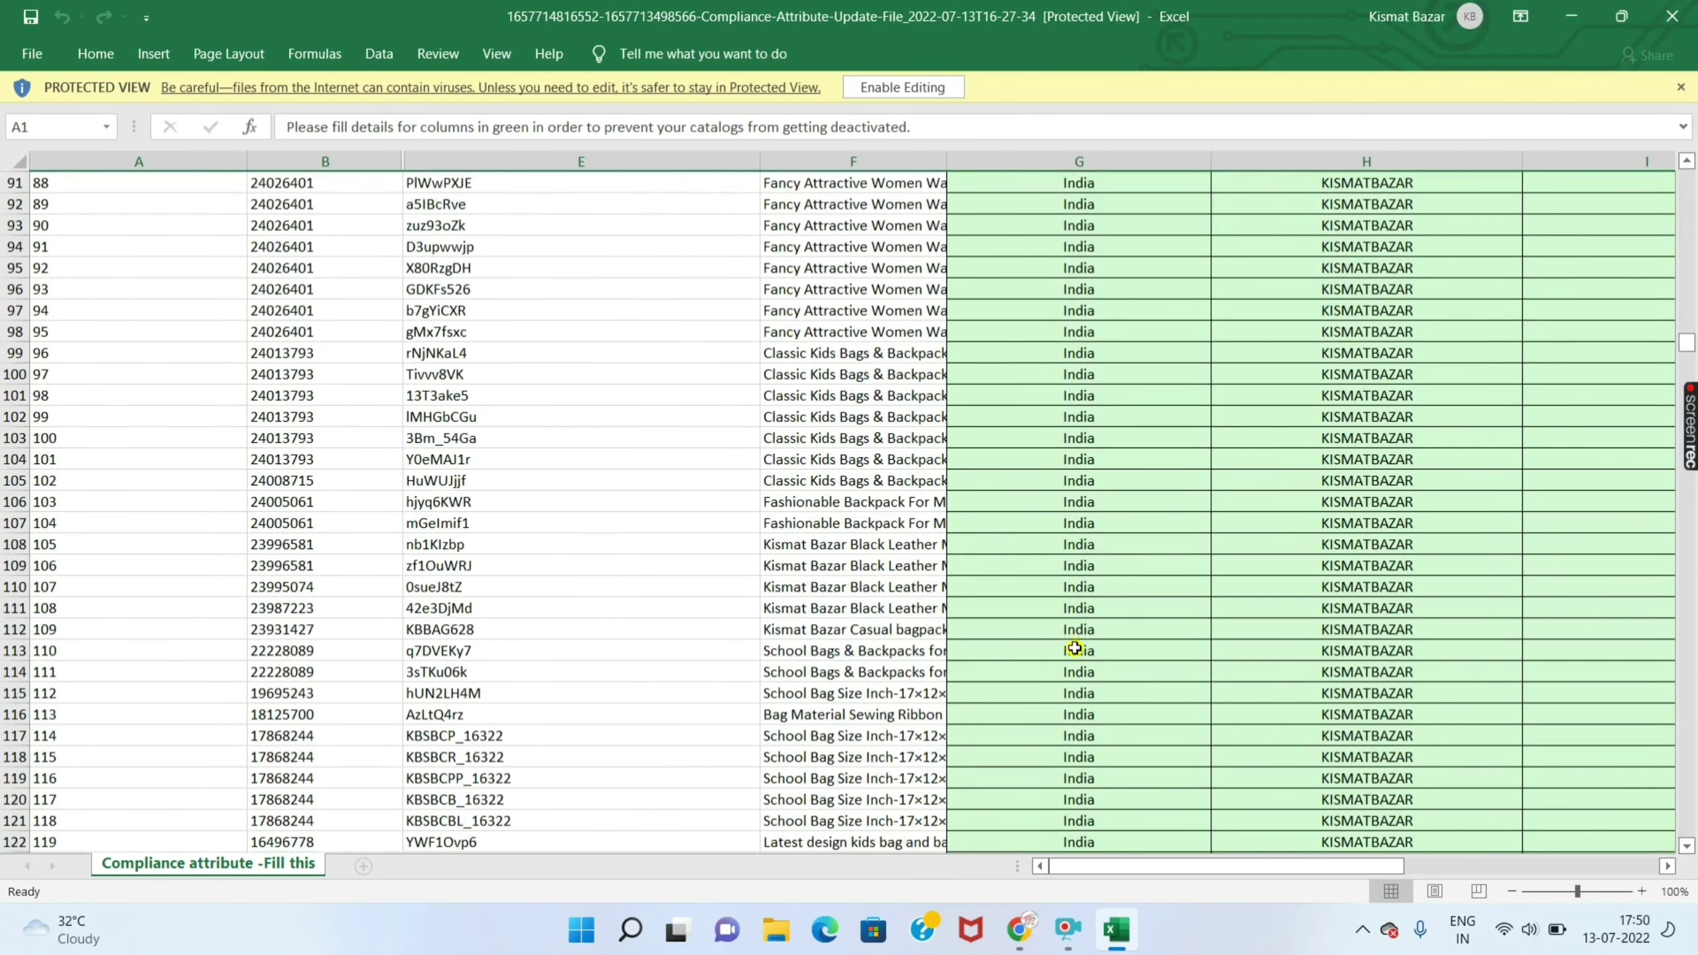
pyautogui.scroll(-19, 1187, 719)
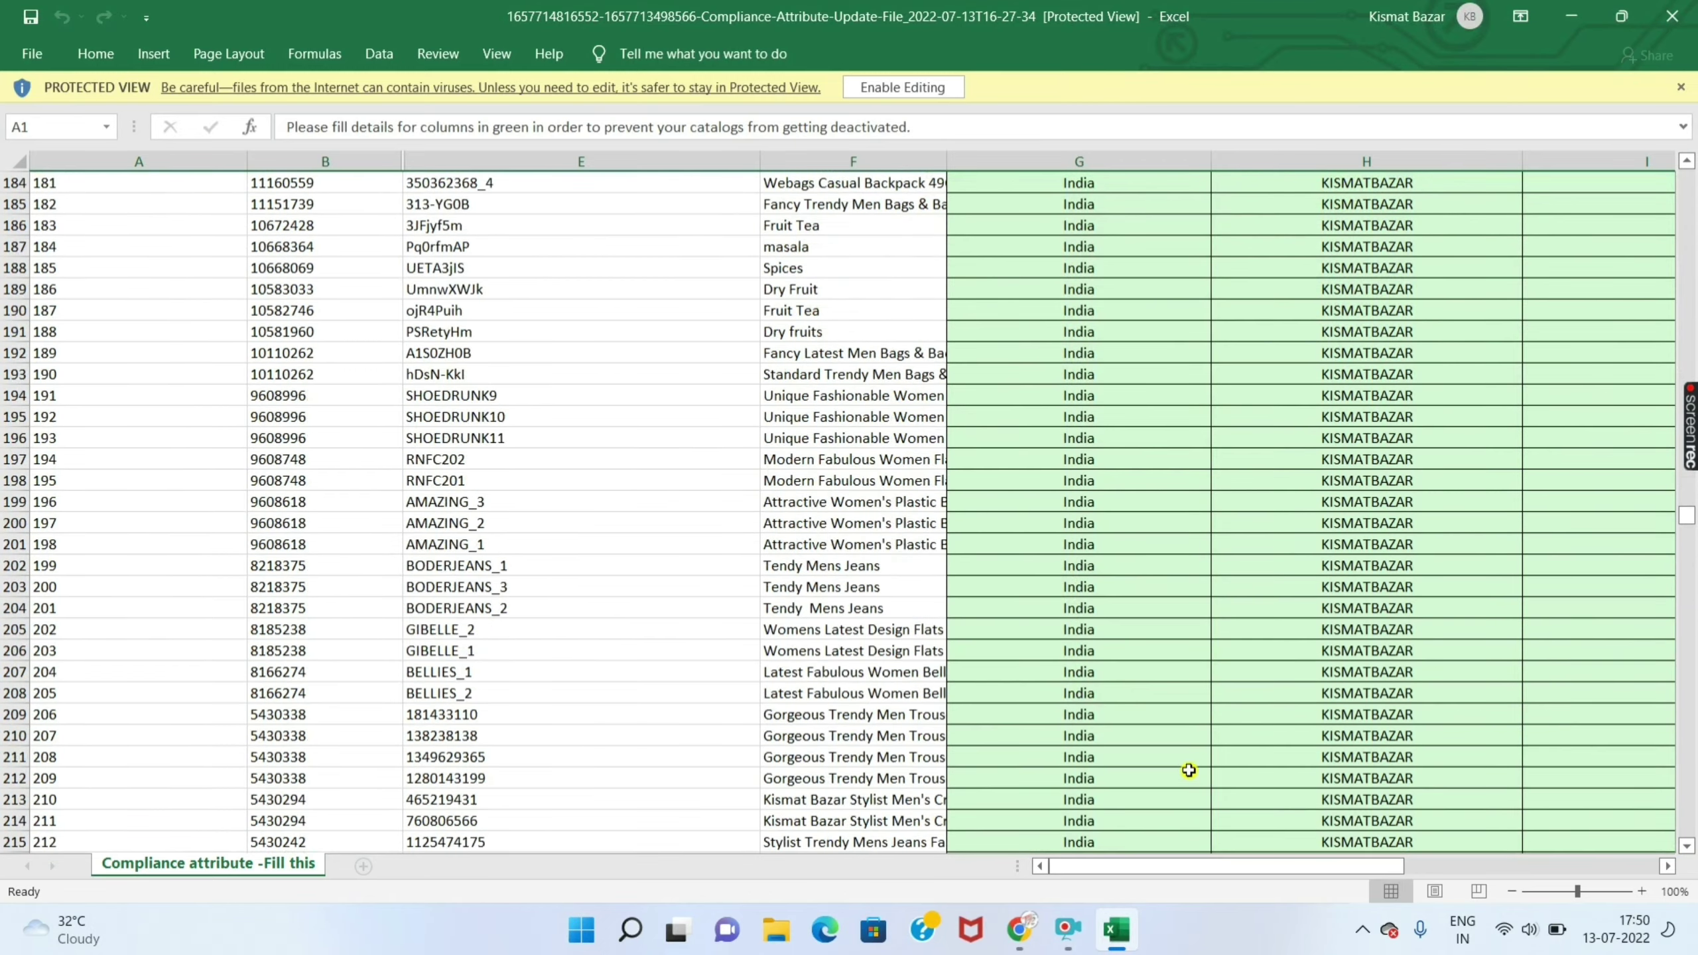
pyautogui.click(917, 103)
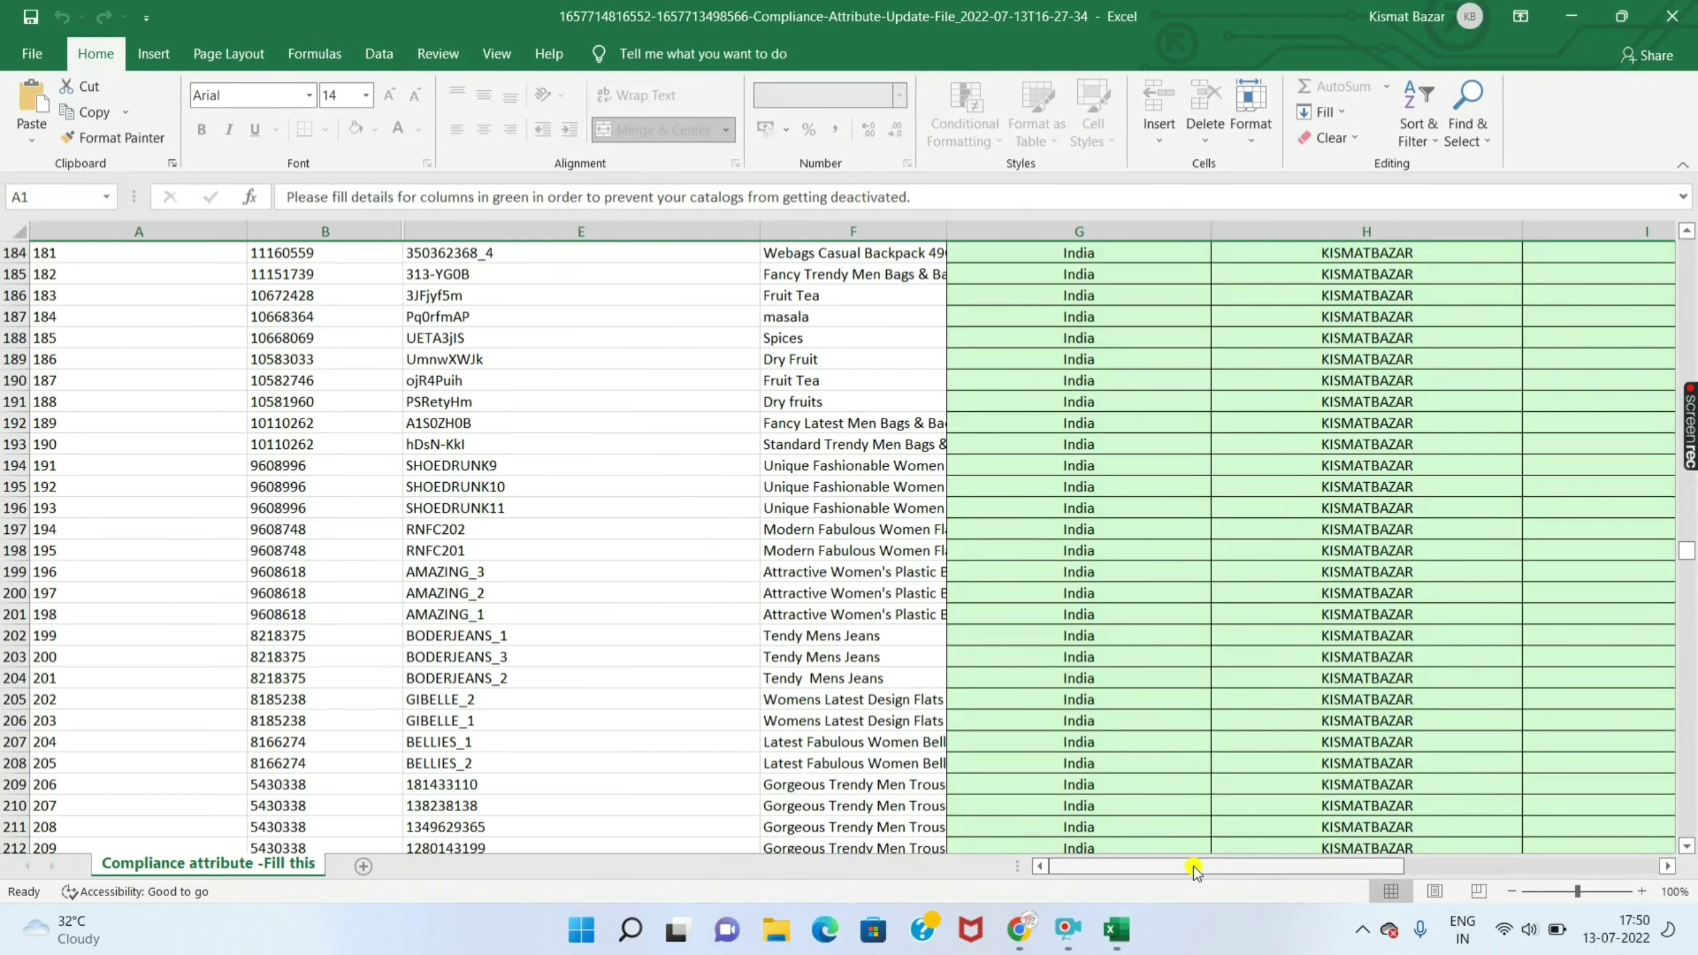
# Examine the Status and Error message columns of the result file down to row 352 for any remaining failures.
pyautogui.moveTo(1194, 870); pyautogui.dragTo(1431, 870)
pyautogui.scroll(-1, 1248, 347)
pyautogui.scroll(-20, 1248, 347)
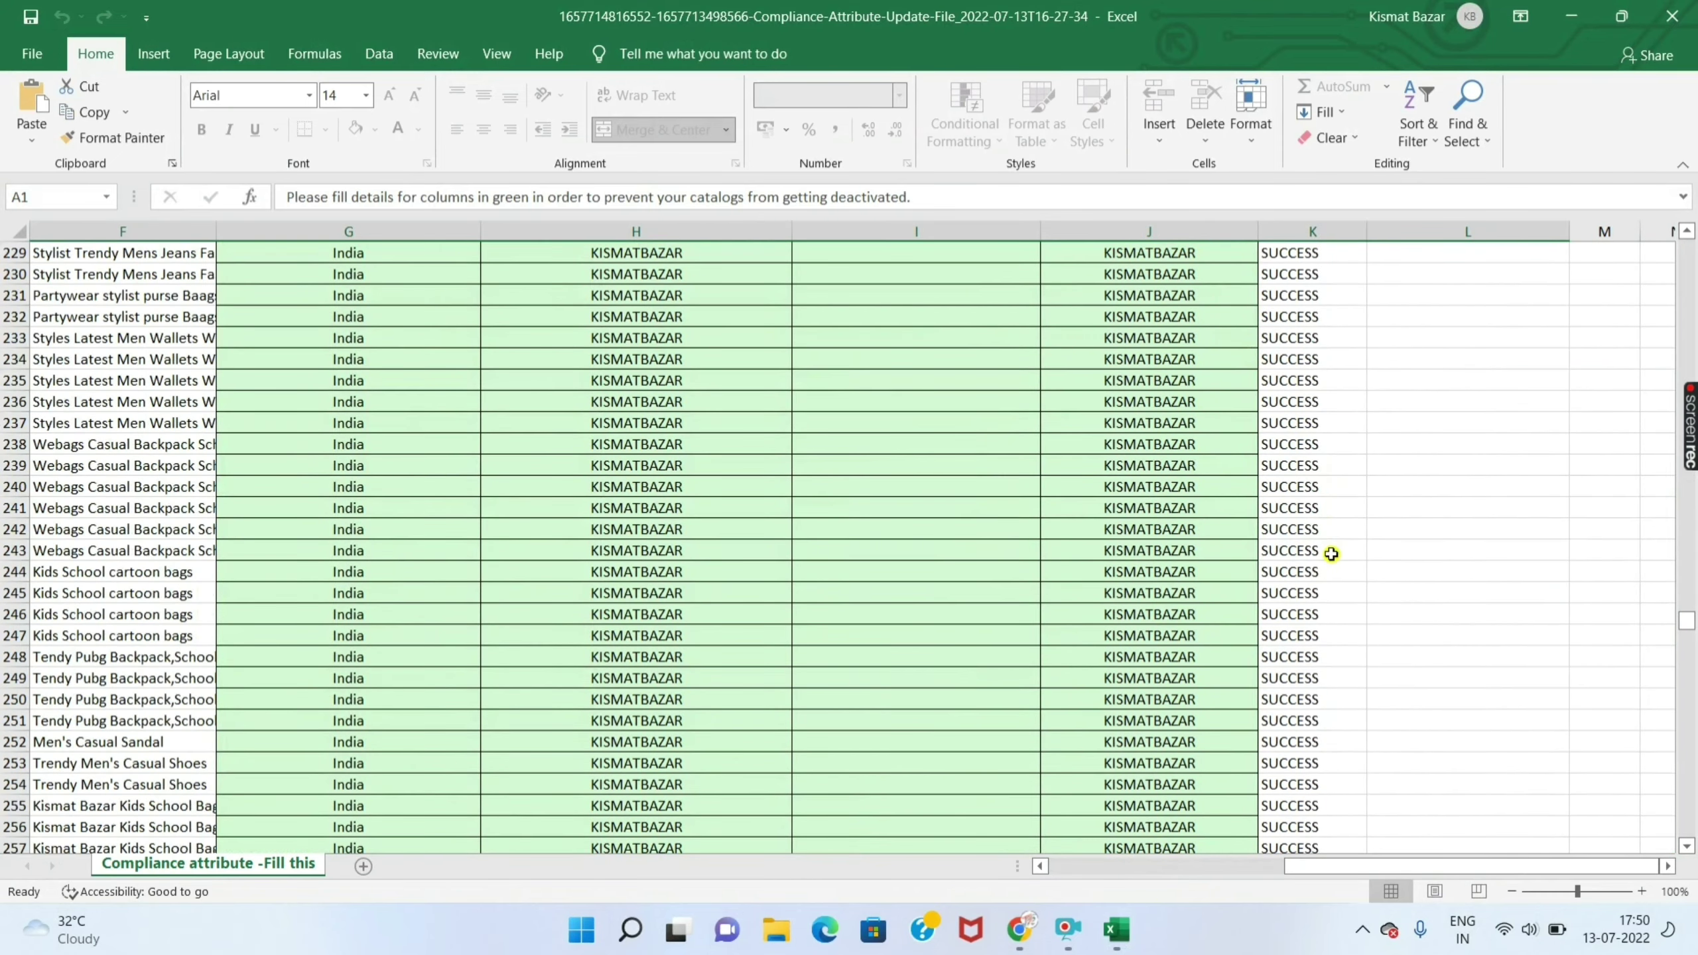
pyautogui.scroll(-6, 1309, 739)
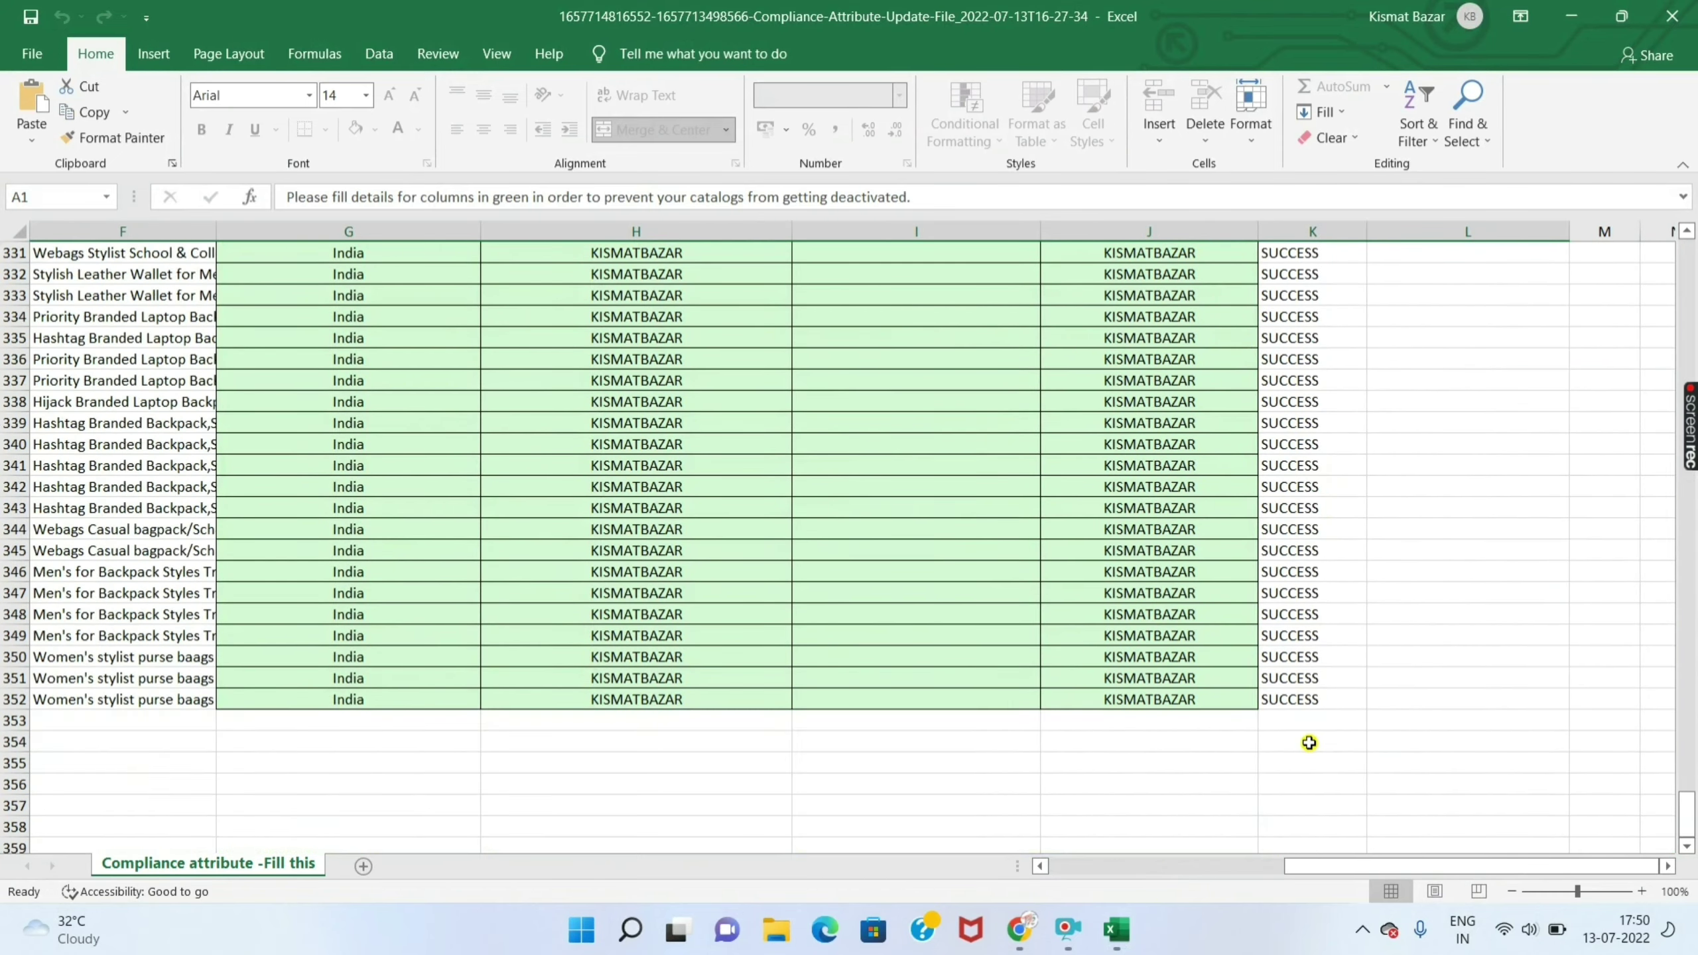
pyautogui.scroll(20, 1311, 687)
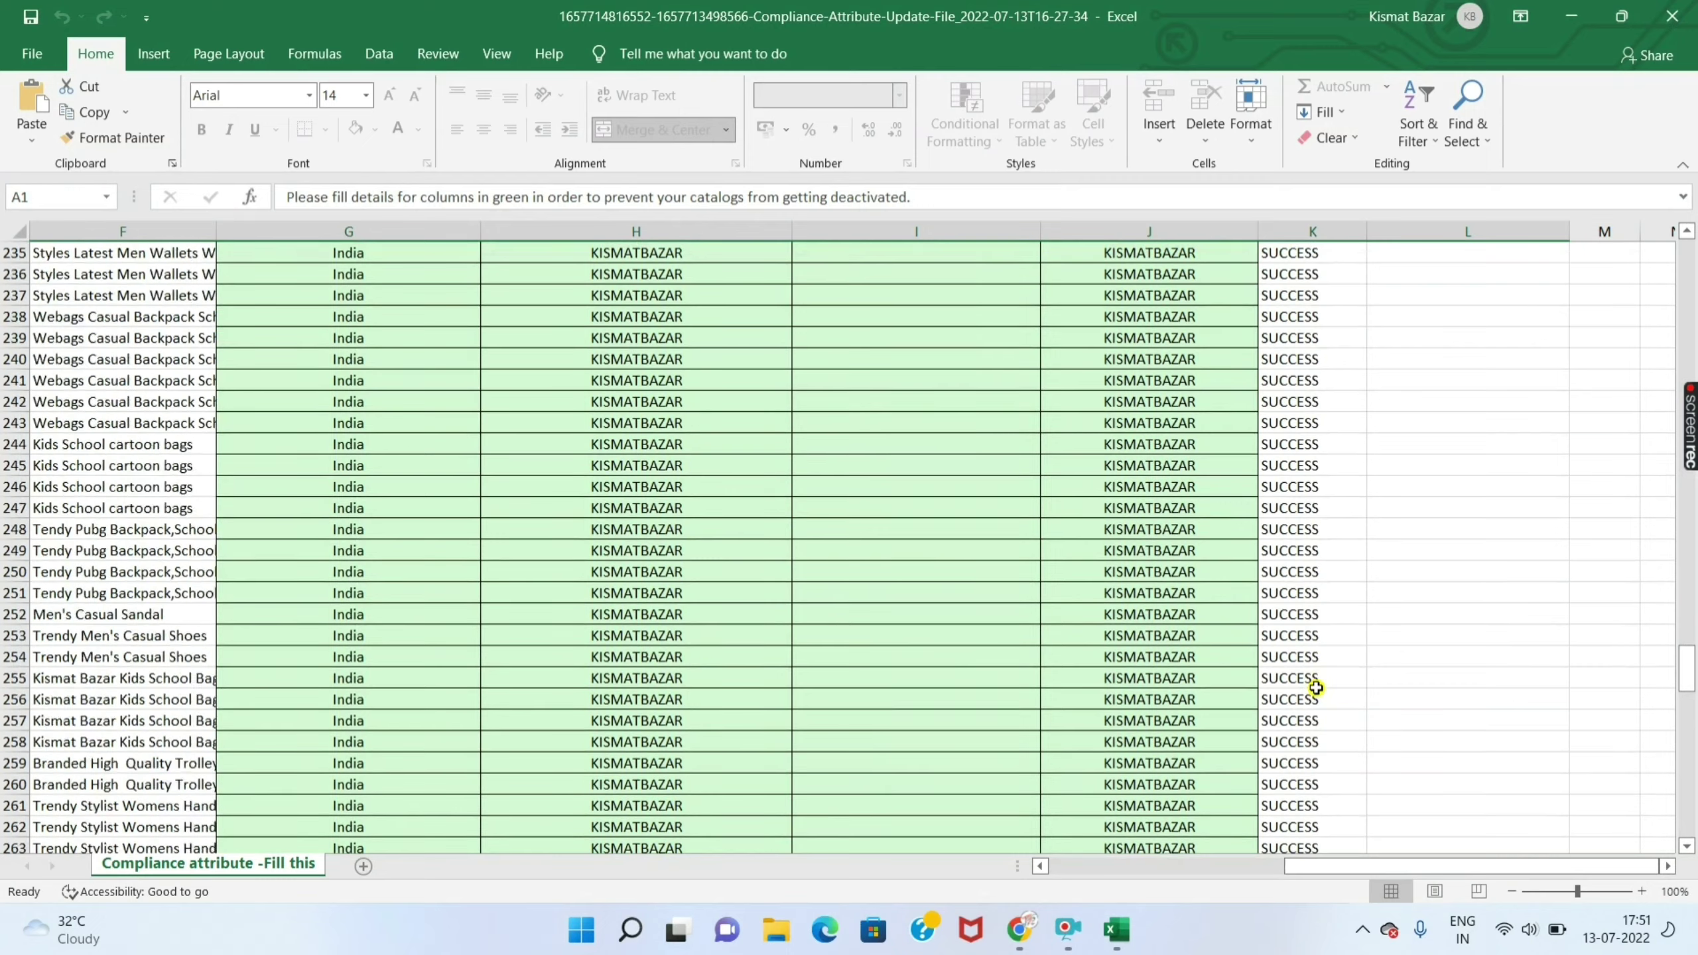
pyautogui.scroll(8, 1315, 688)
pyautogui.scroll(5, 1412, 422)
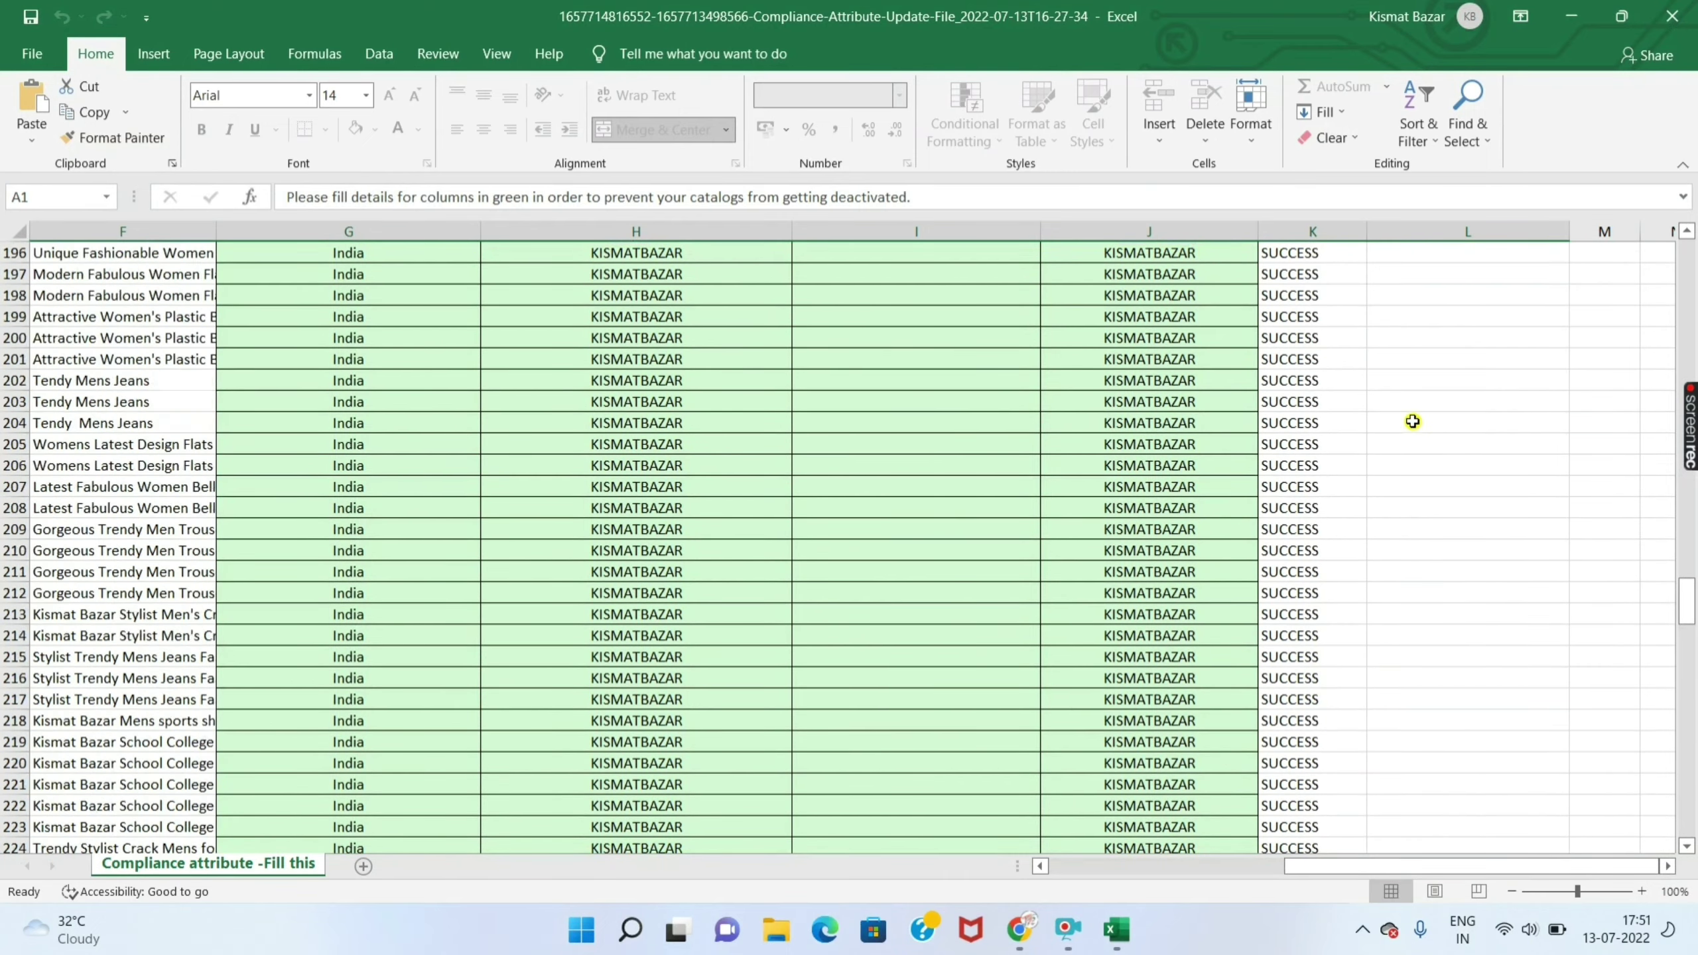
pyautogui.scroll(6, 1413, 421)
pyautogui.scroll(-10, 1424, 380)
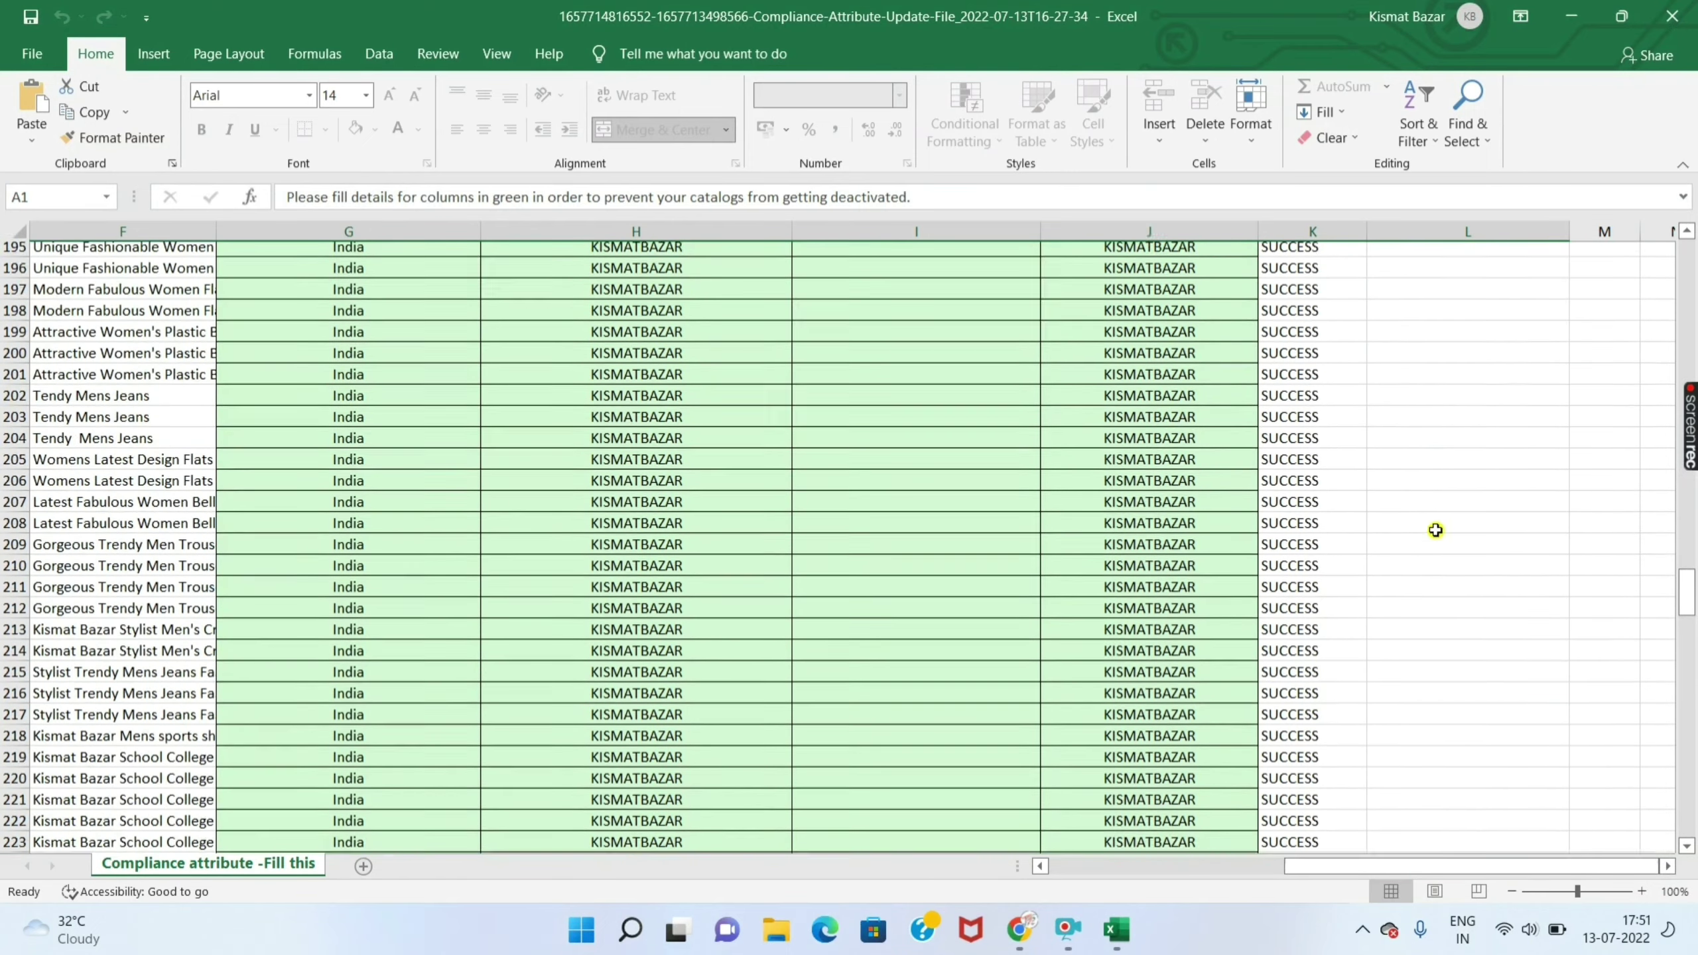
pyautogui.scroll(-5, 1426, 655)
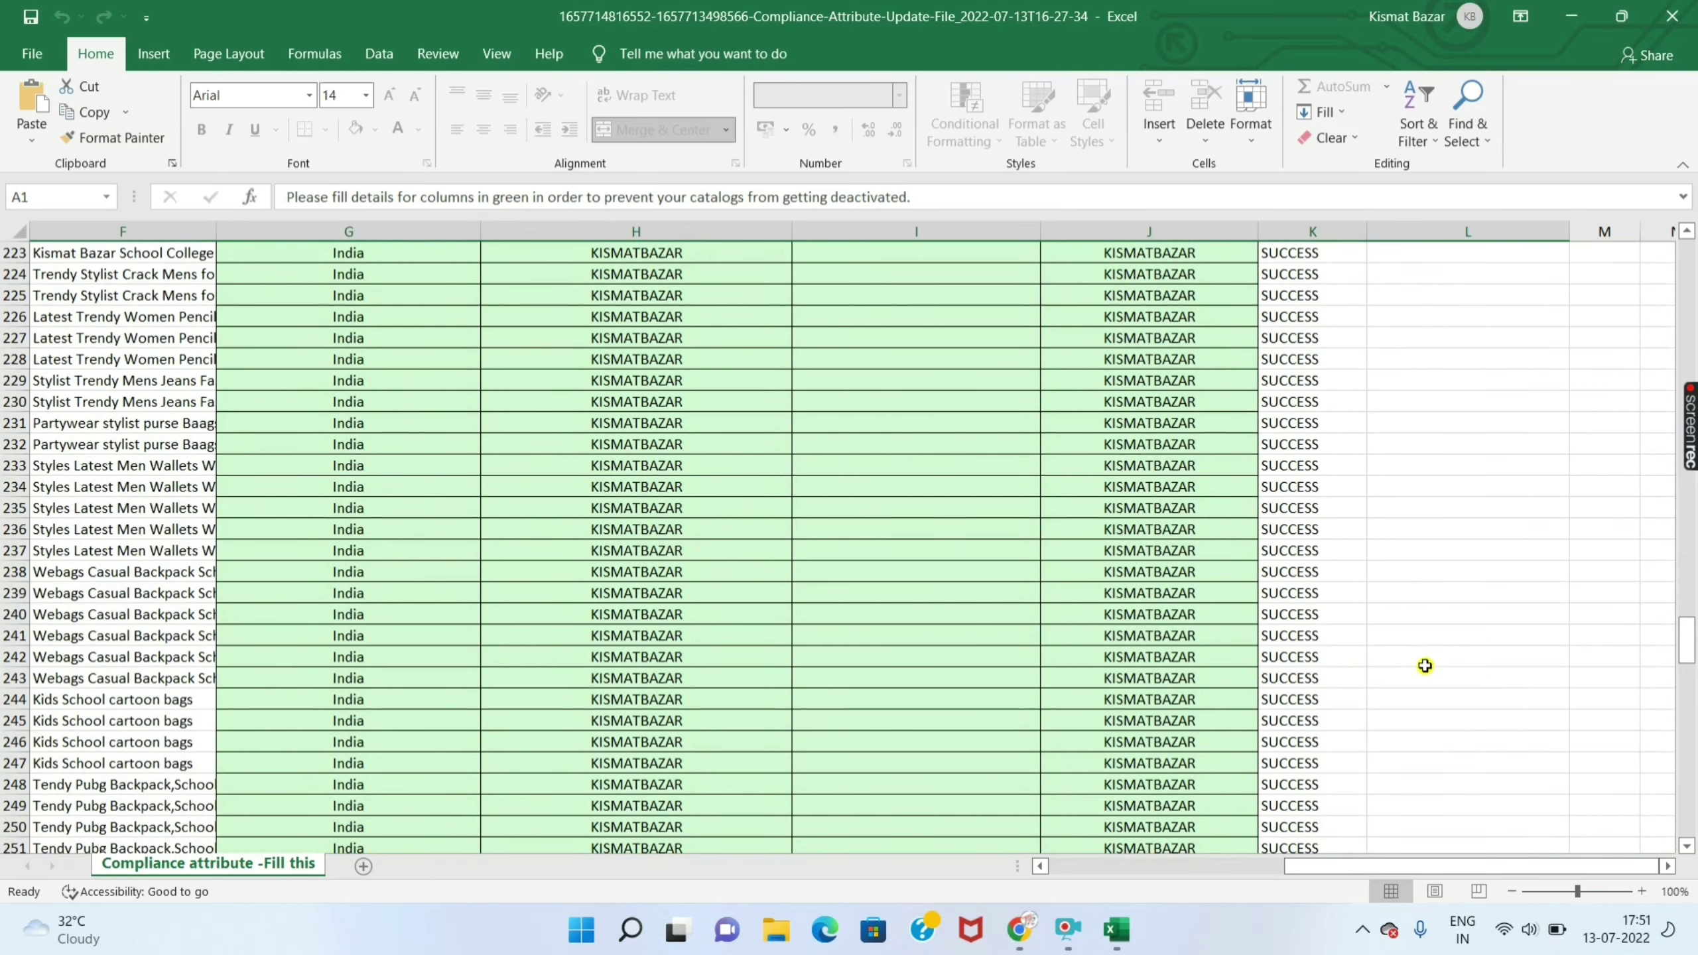
pyautogui.scroll(-16, 1424, 665)
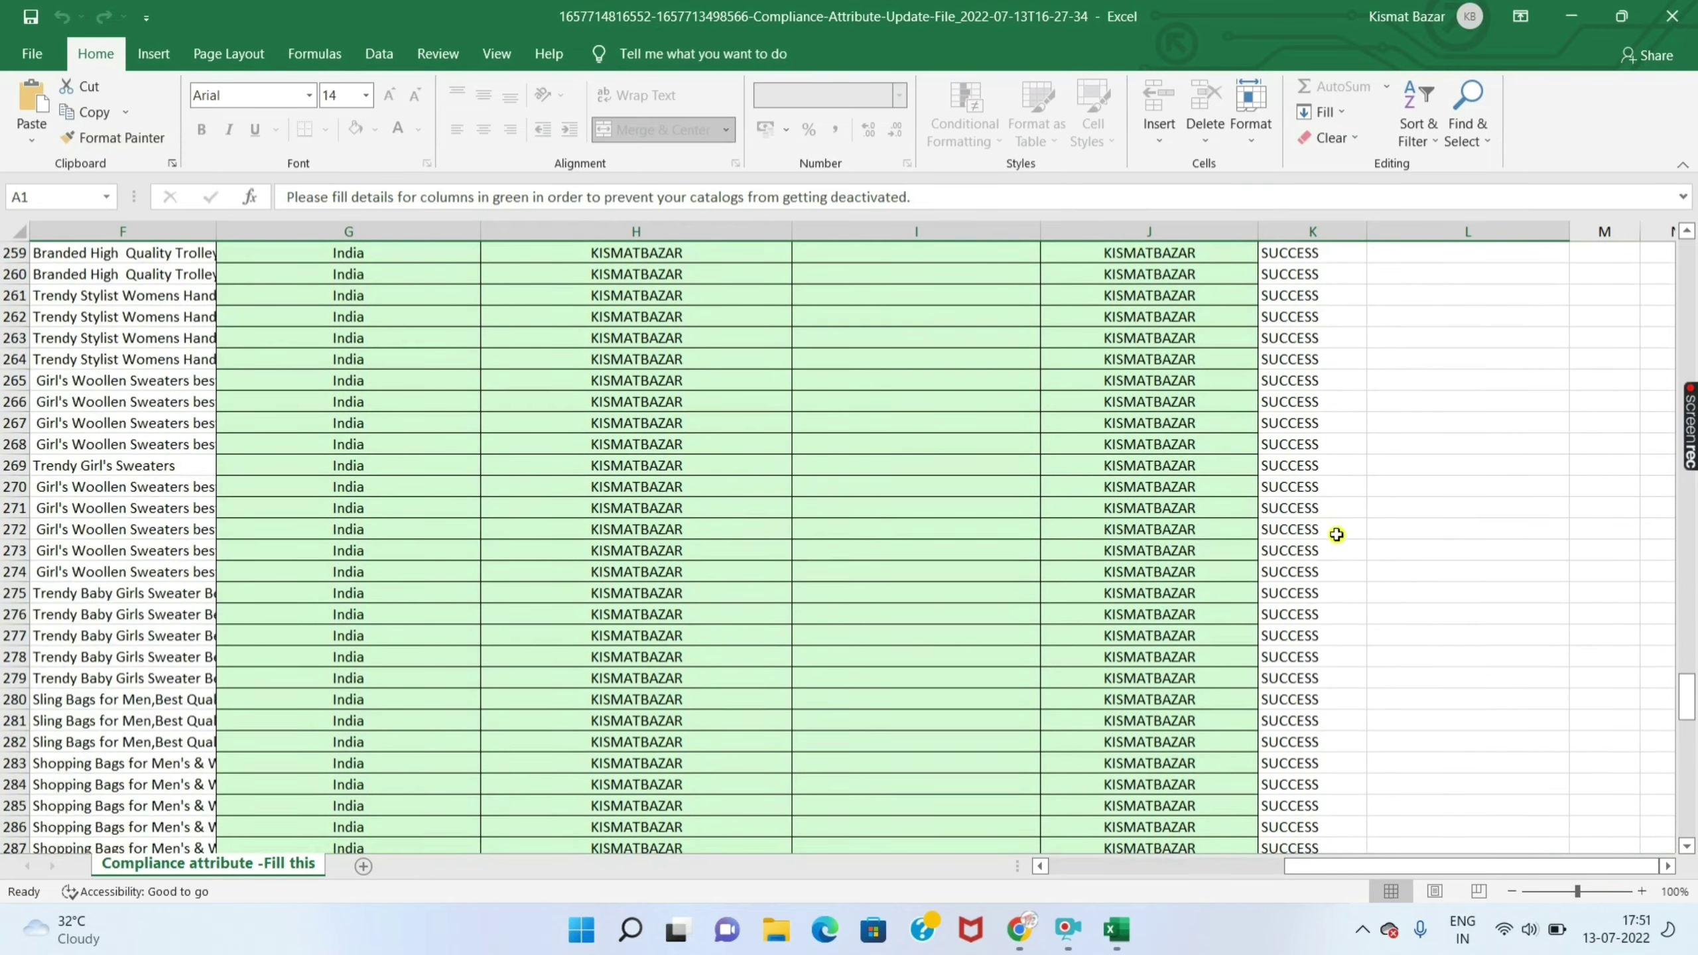
pyautogui.scroll(-19, 1323, 621)
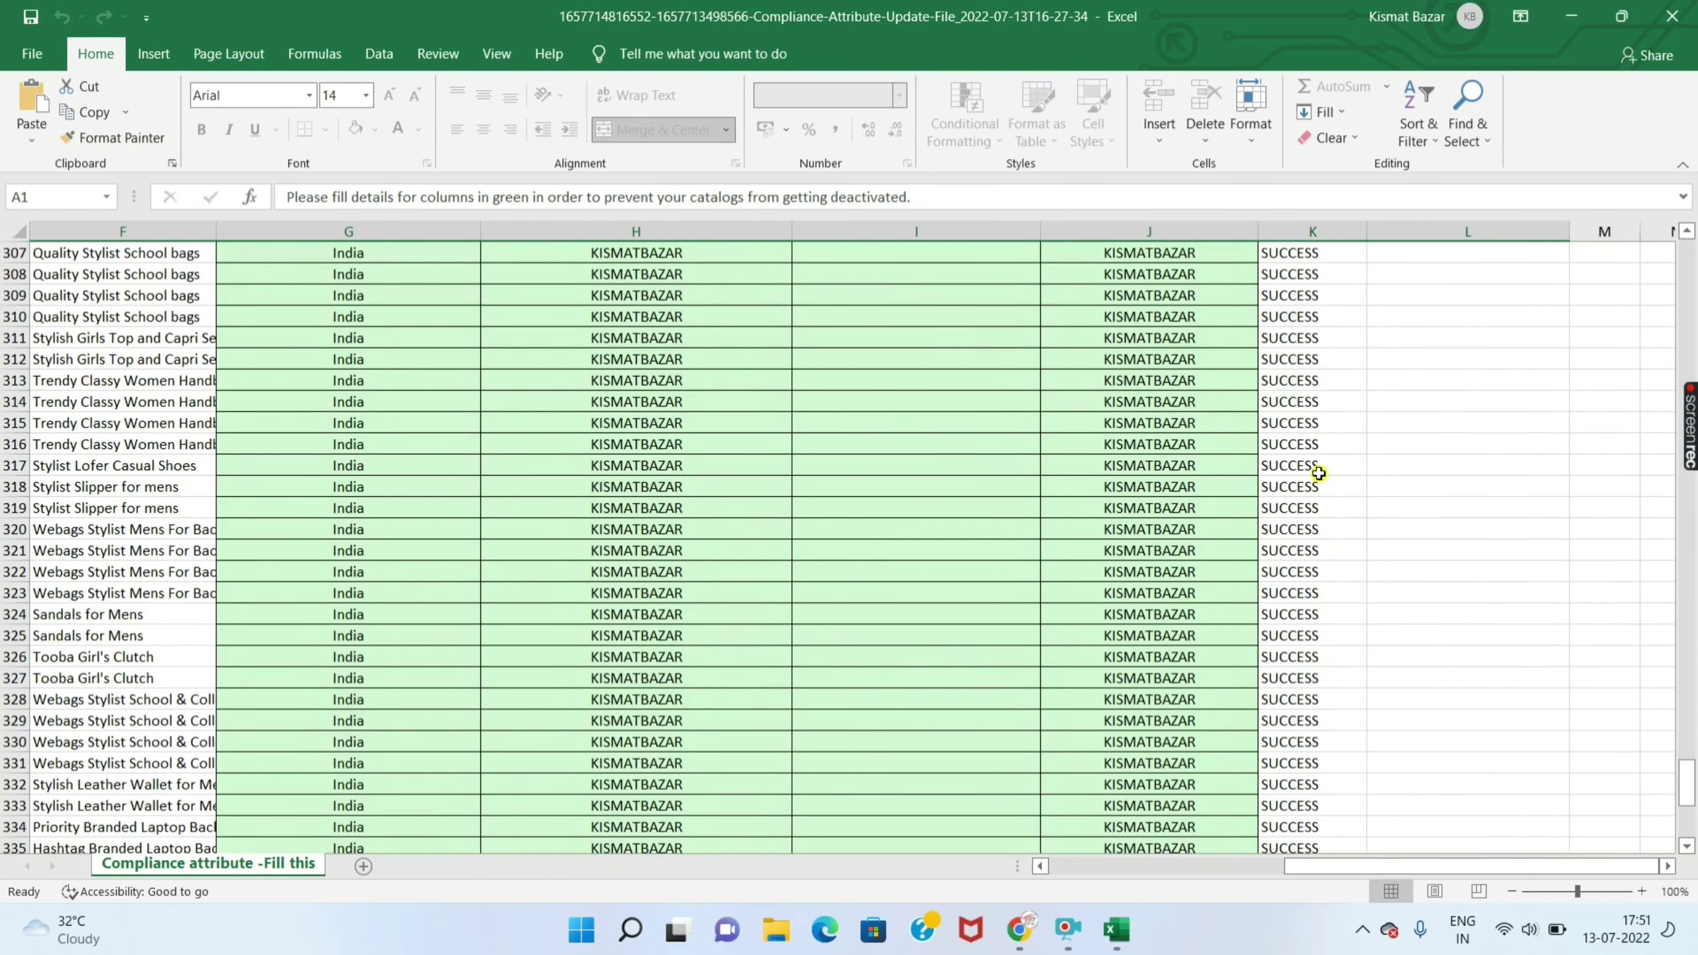
pyautogui.scroll(-4, 1316, 554)
pyautogui.scroll(12, 1313, 575)
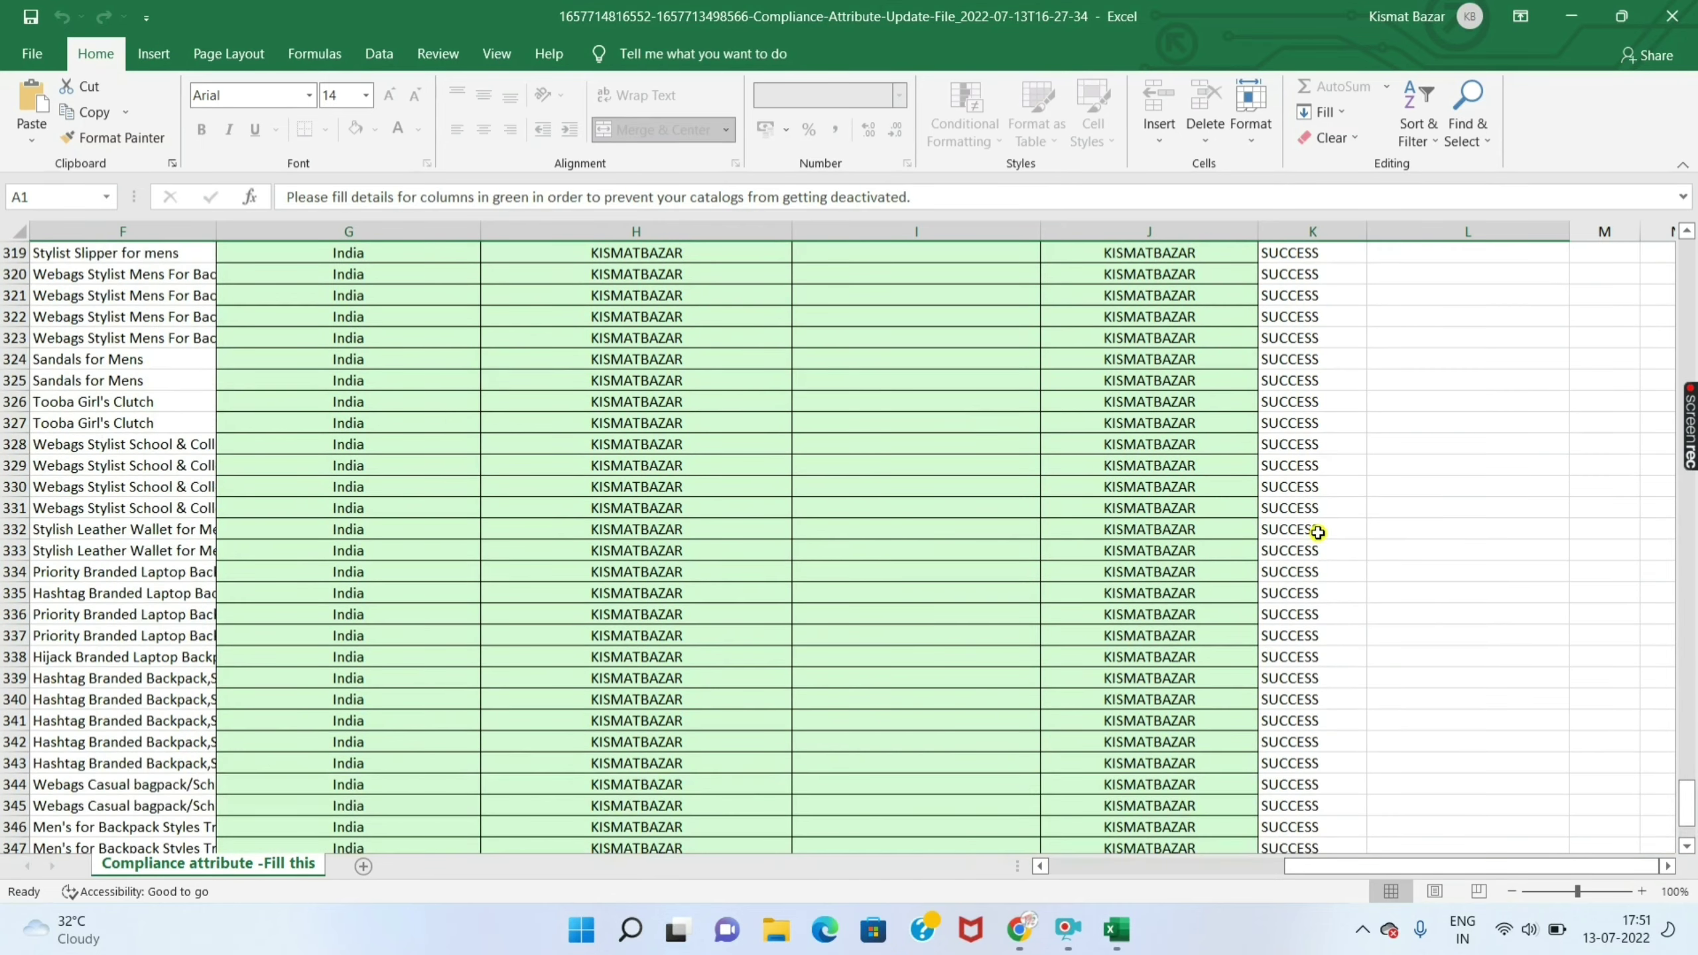
pyautogui.scroll(12, 1317, 532)
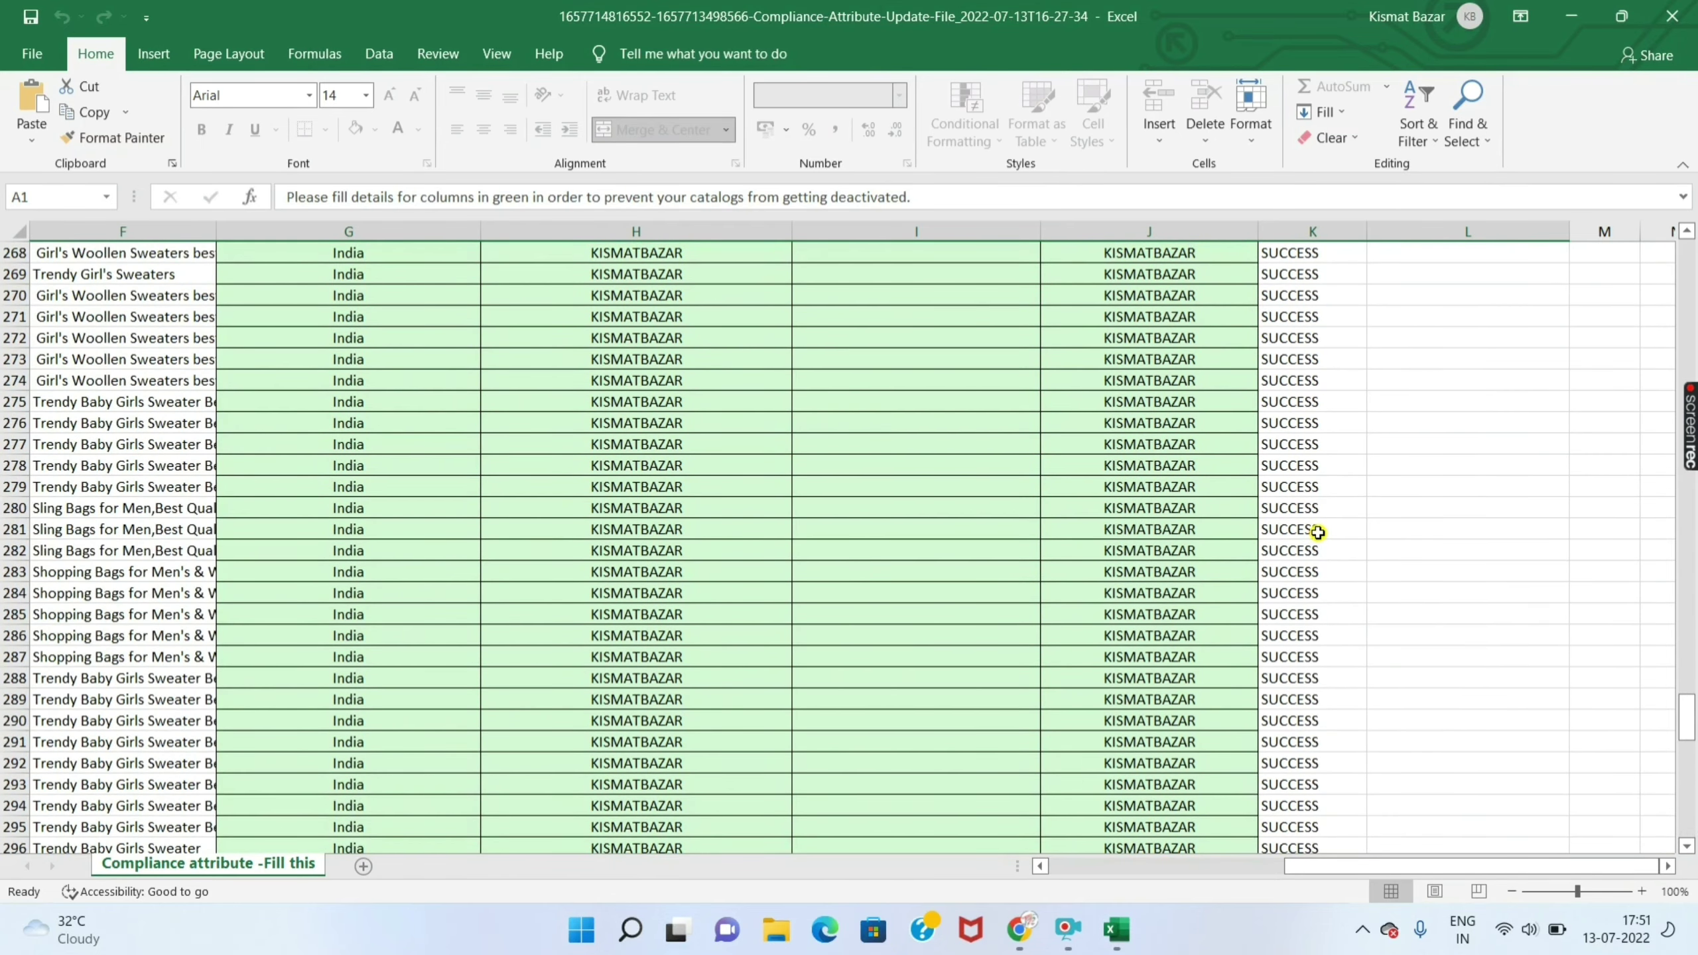
pyautogui.scroll(8, 1317, 532)
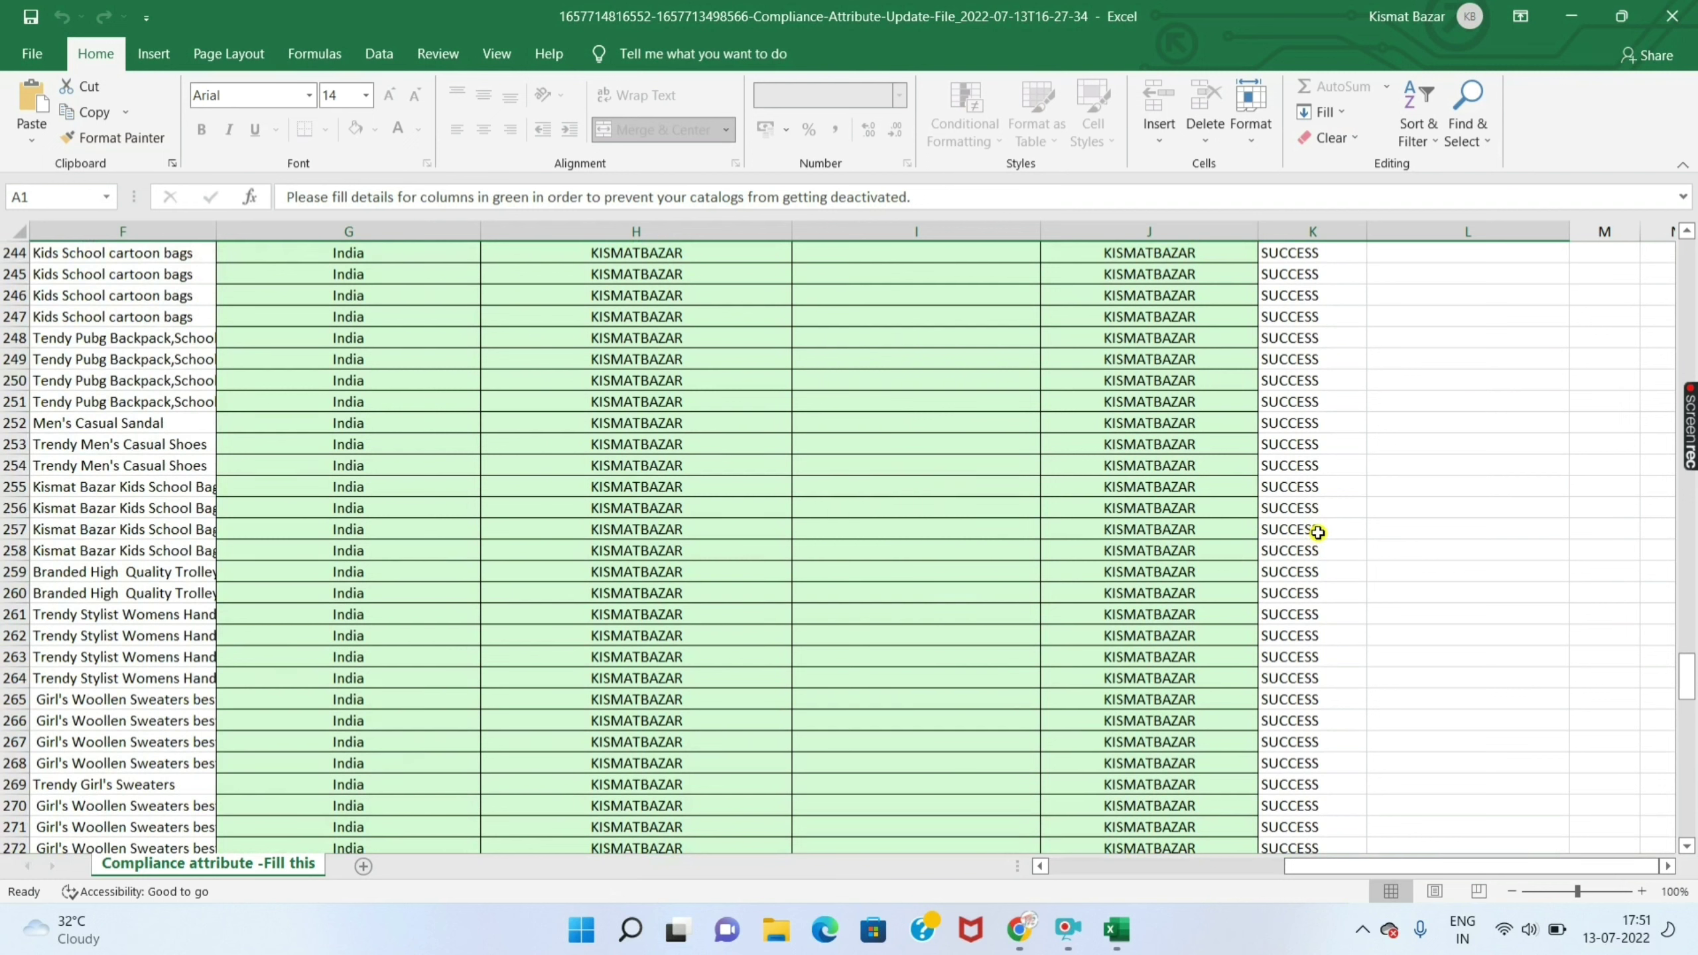